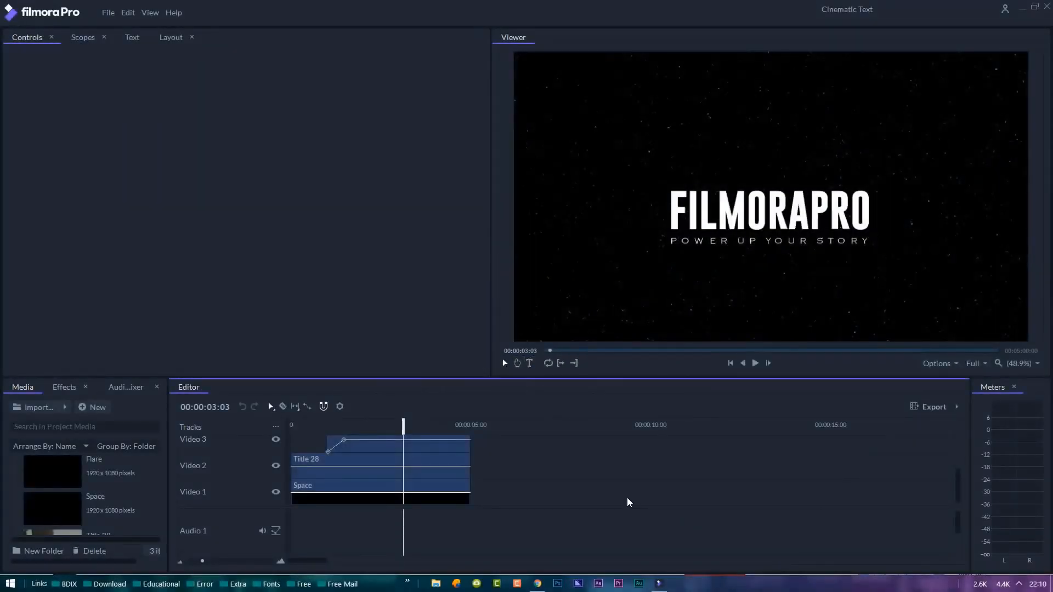
- Preview the finished title briefly, then start a new empty project
{"action": "left_click_drag", "start_coordinate": [403, 425], "coordinate": [290, 425]}
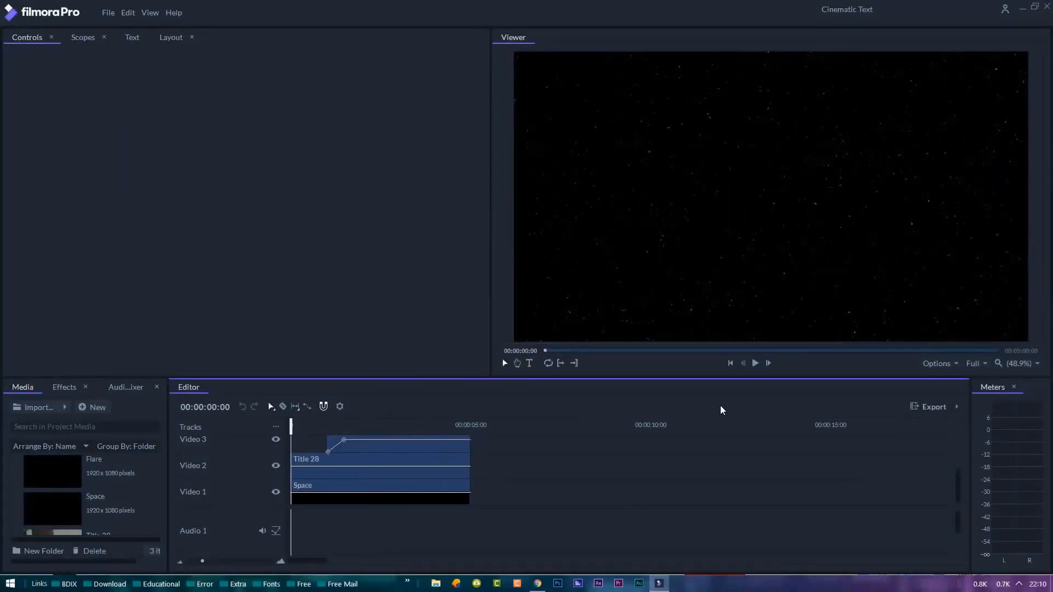
{"action": "left_click", "coordinate": [755, 363]}
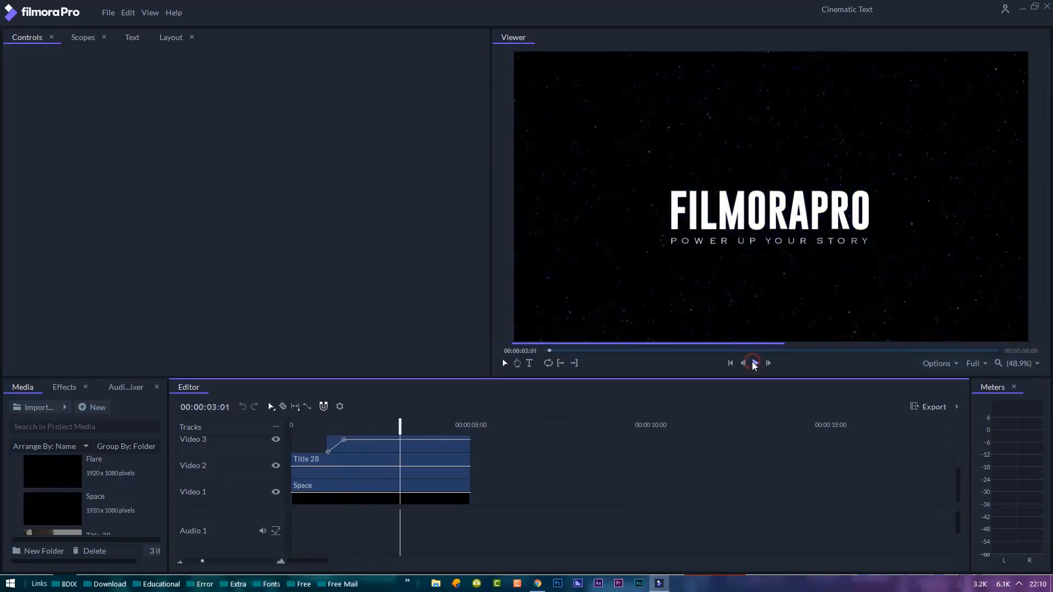
{"action": "left_click", "coordinate": [107, 12]}
{"action": "left_click", "coordinate": [176, 35]}
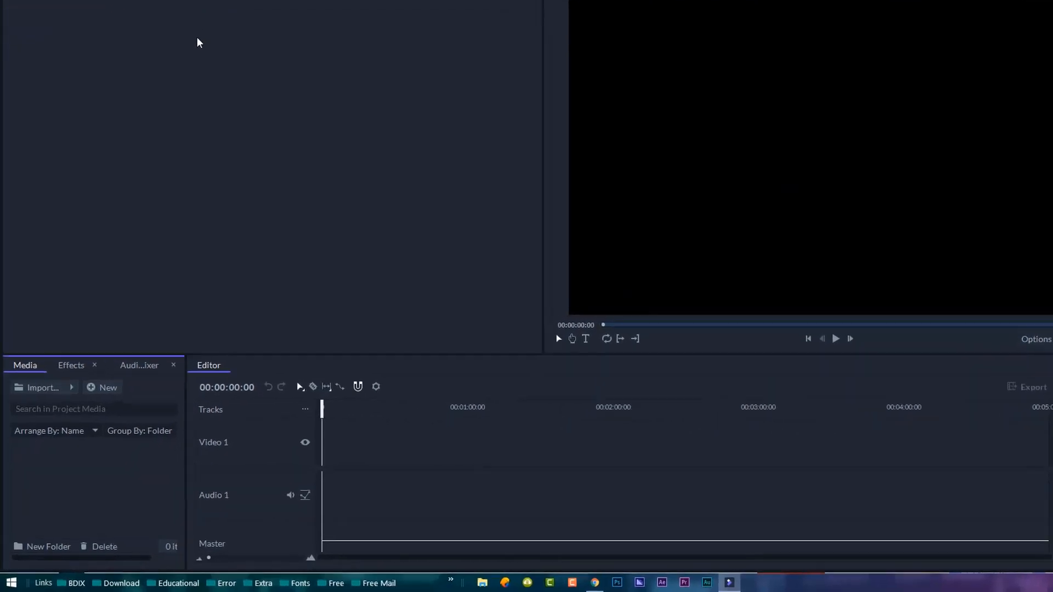
- Create a black 1920×1080 plane named Space and place it at the start of Video 1
{"action": "left_click", "coordinate": [123, 345]}
{"action": "left_click", "coordinate": [177, 370]}
{"action": "type", "text": "S"}
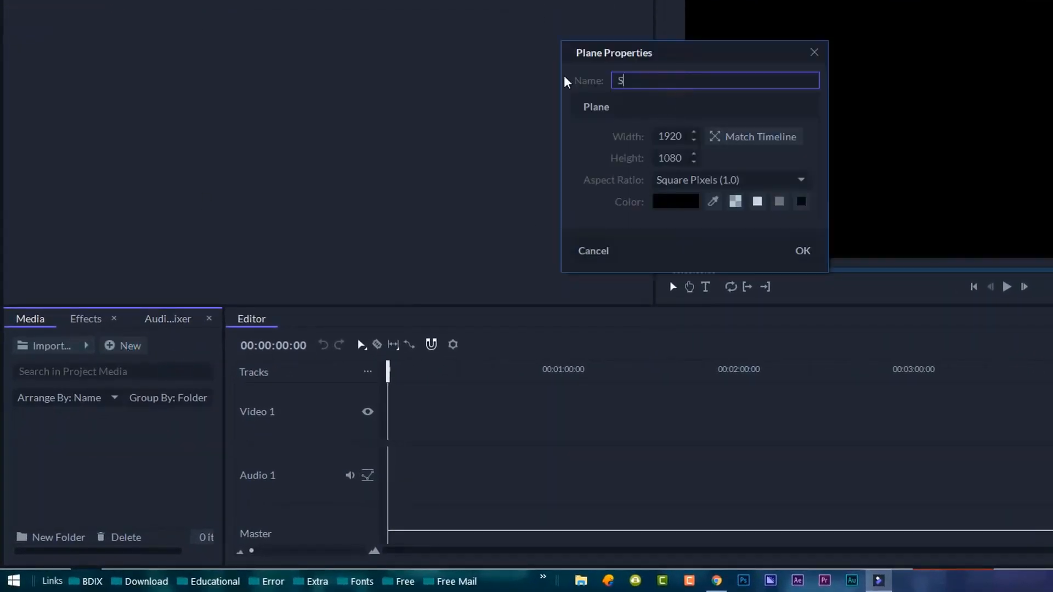
{"action": "type", "text": "pace"}
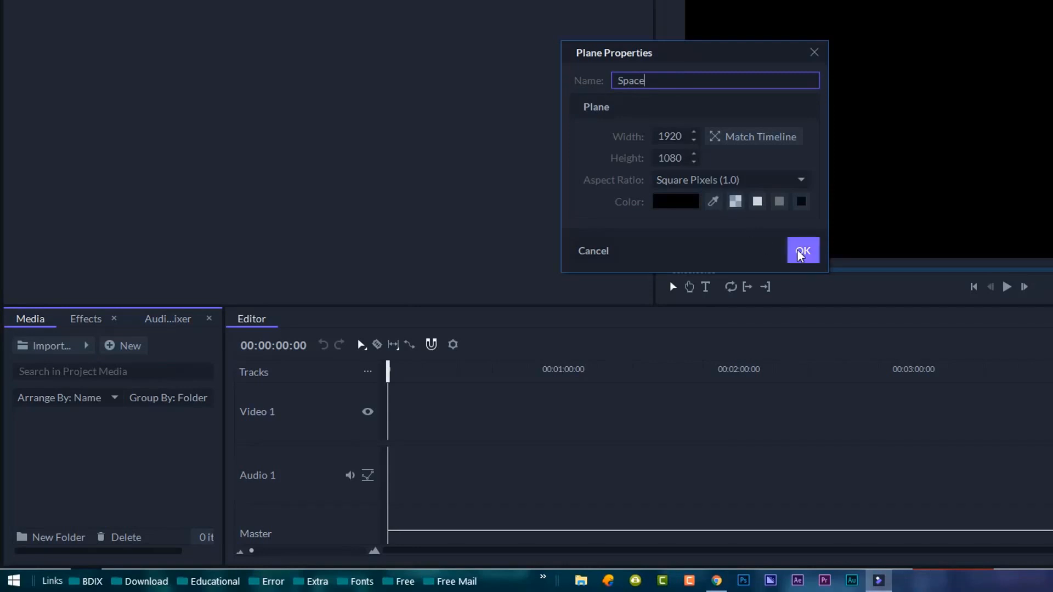
{"action": "left_click", "coordinate": [802, 251]}
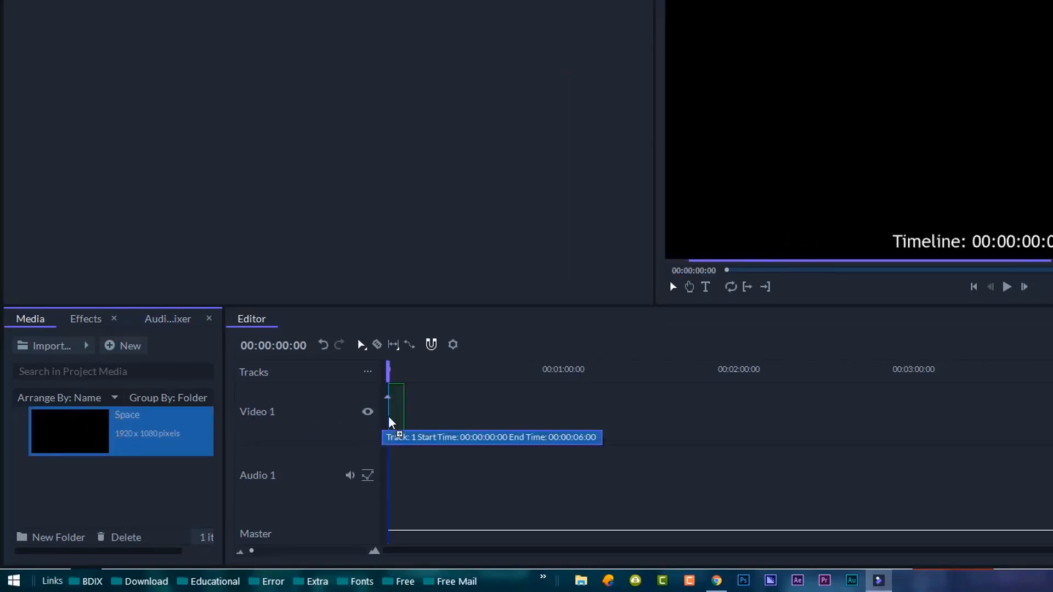
{"action": "left_click_drag", "start_coordinate": [135, 433], "coordinate": [391, 424]}
- Enlarge the Video 1 track height and zoom the timeline in on the Space clip
{"action": "left_click", "coordinate": [368, 372]}
{"action": "left_click", "coordinate": [486, 397]}
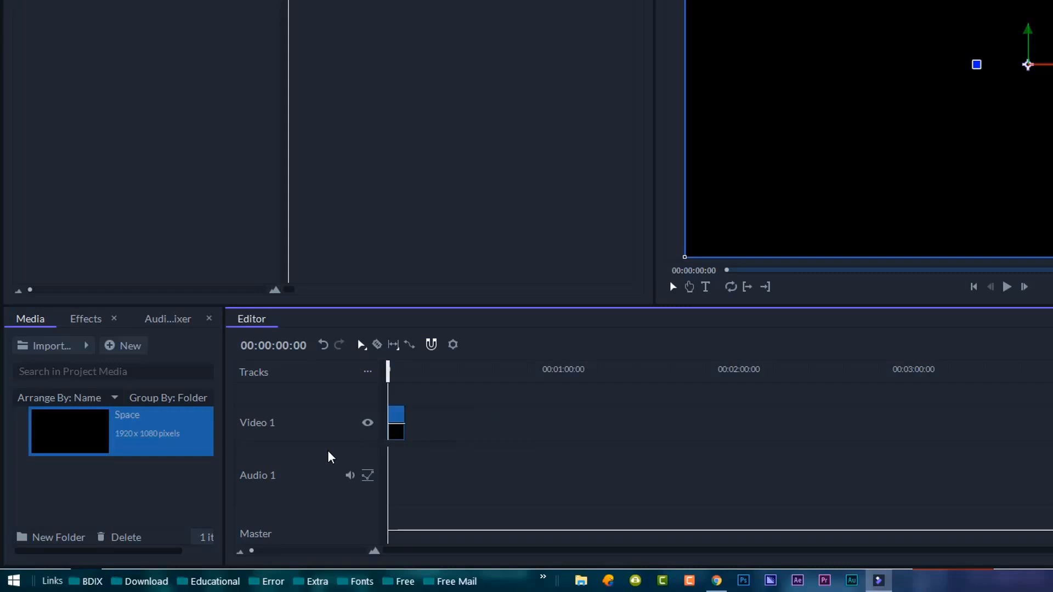
{"action": "left_click_drag", "start_coordinate": [329, 455], "coordinate": [321, 489]}
{"action": "left_click_drag", "start_coordinate": [251, 551], "coordinate": [274, 551]}
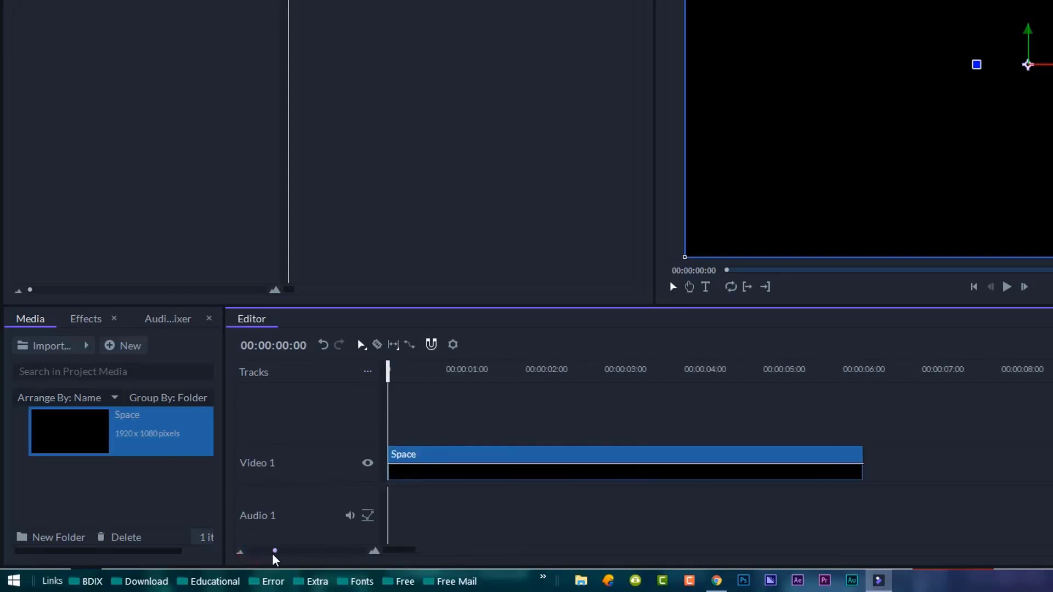
- Apply Fractal Noise to the Space clip and choose its Starfield preset
{"action": "left_click", "coordinate": [86, 318]}
{"action": "left_click", "coordinate": [98, 345]}
{"action": "type", "text": "frac"}
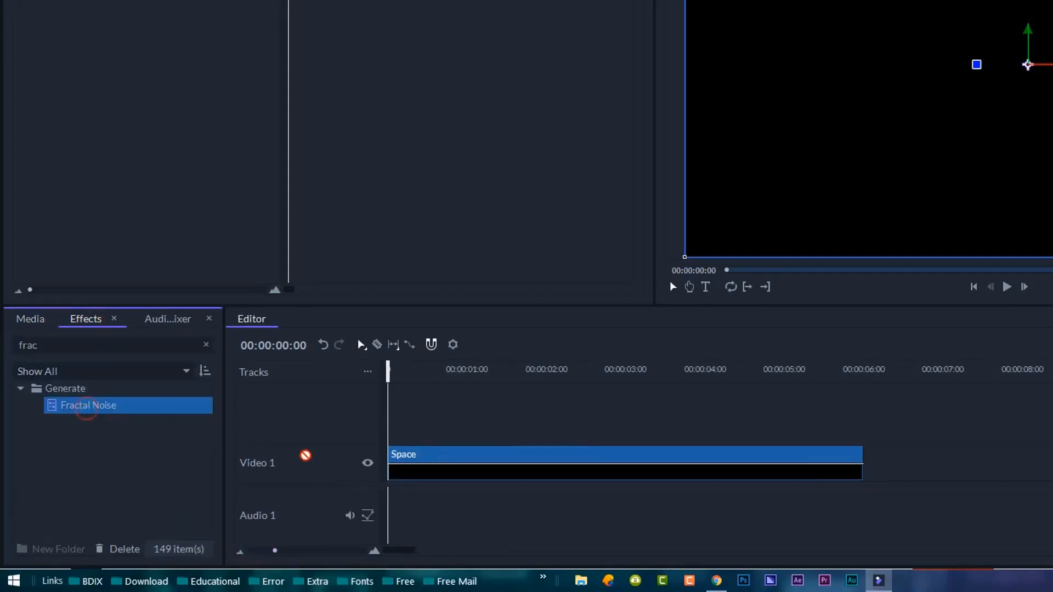
{"action": "left_click_drag", "start_coordinate": [89, 405], "coordinate": [444, 468]}
{"action": "left_click", "coordinate": [41, 230]}
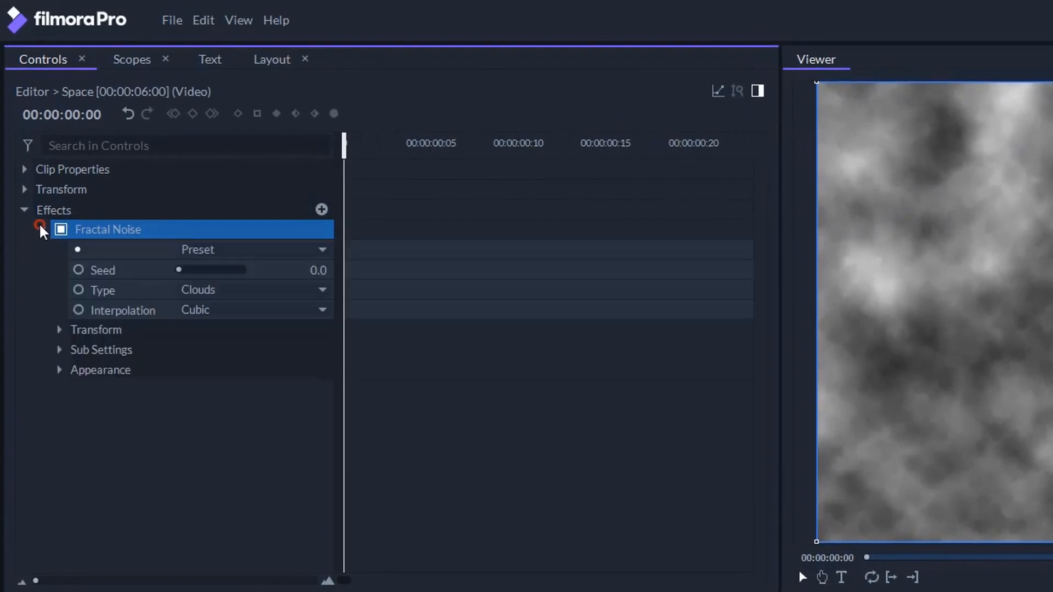
{"action": "left_click", "coordinate": [211, 253]}
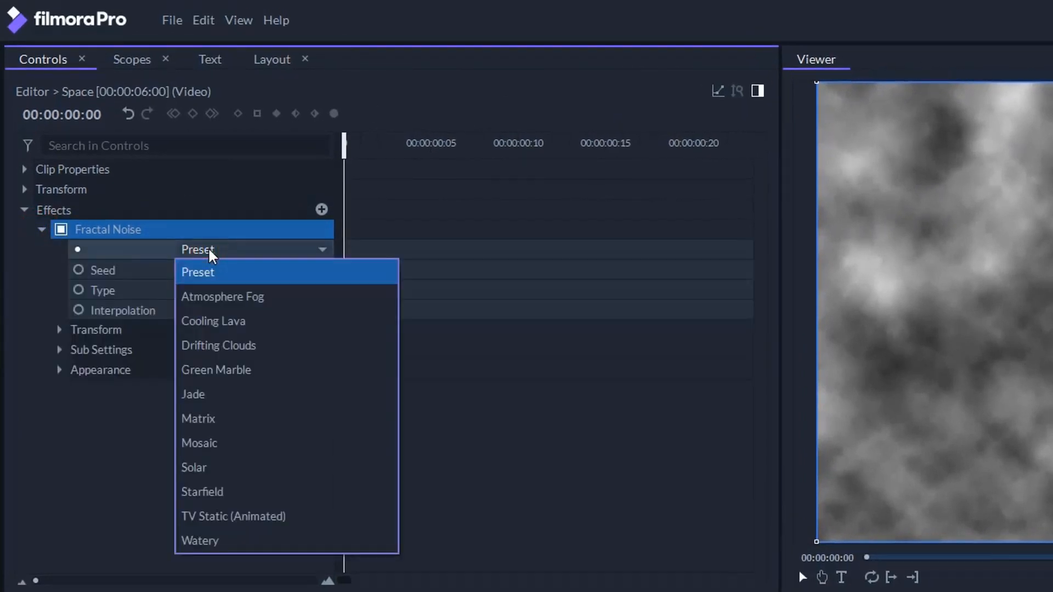
{"action": "left_click", "coordinate": [243, 498]}
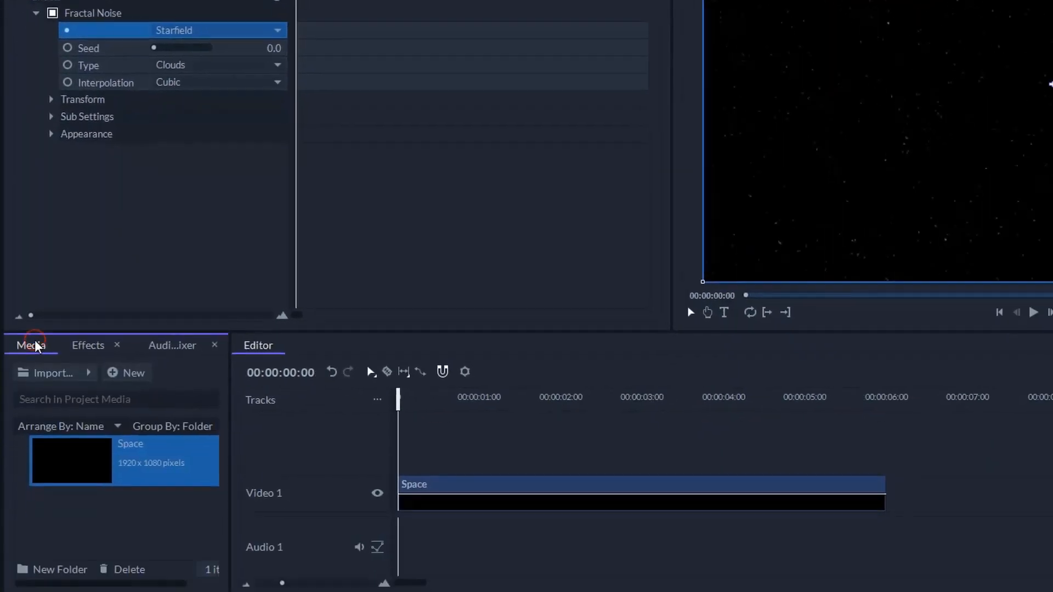
- Import the Title 28 template and lay it on Video 2 above the Space clip
{"action": "left_click", "coordinate": [88, 367]}
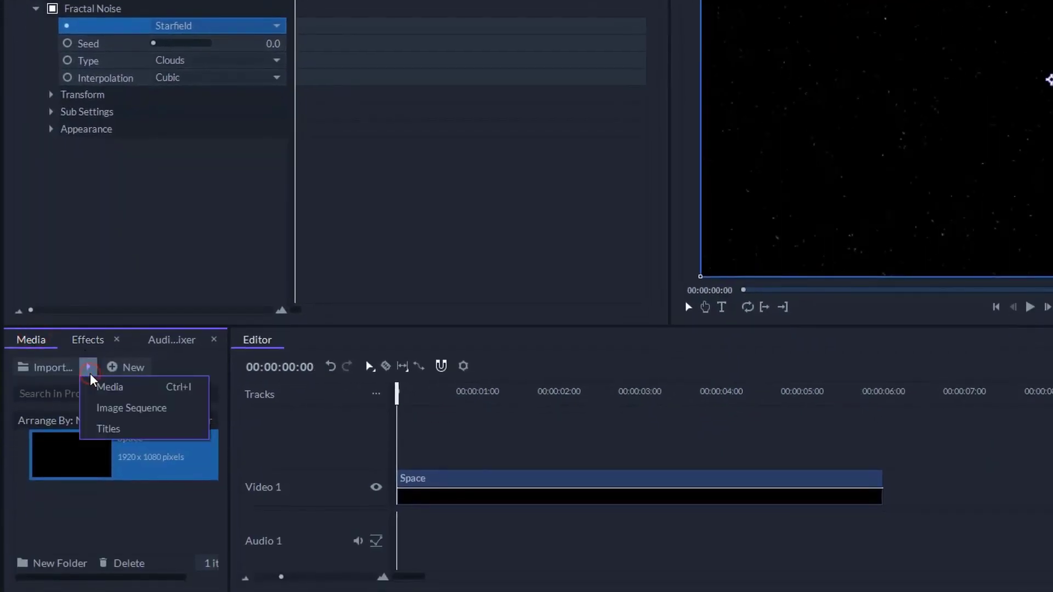
{"action": "left_click", "coordinate": [147, 429]}
{"action": "left_click_drag", "start_coordinate": [826, 113], "coordinate": [826, 224]}
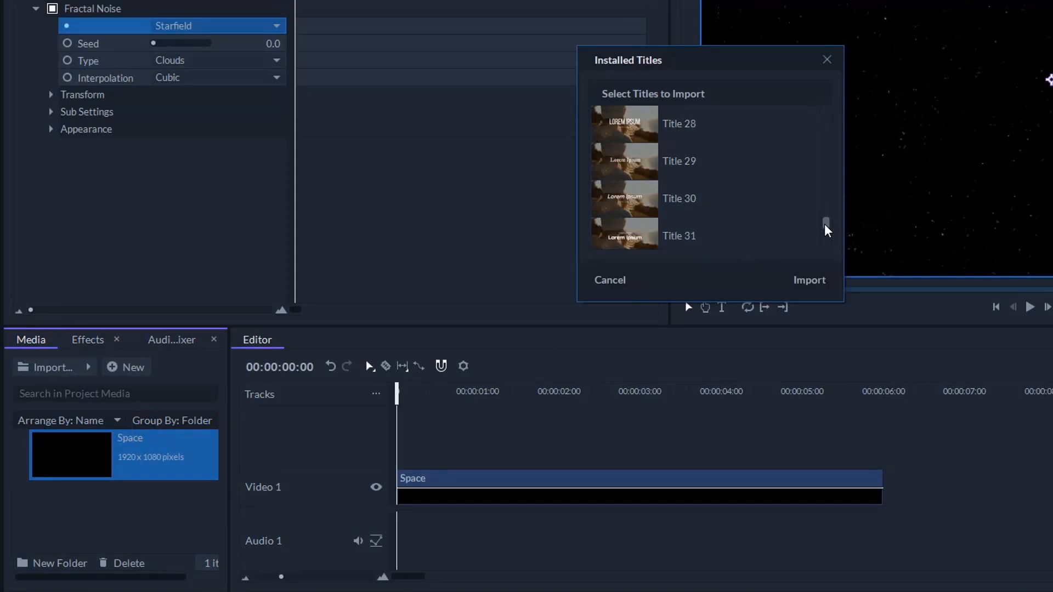
{"action": "scroll", "coordinate": [798, 228], "scroll_direction": "up", "scroll_amount": 1}
{"action": "left_click", "coordinate": [688, 202]}
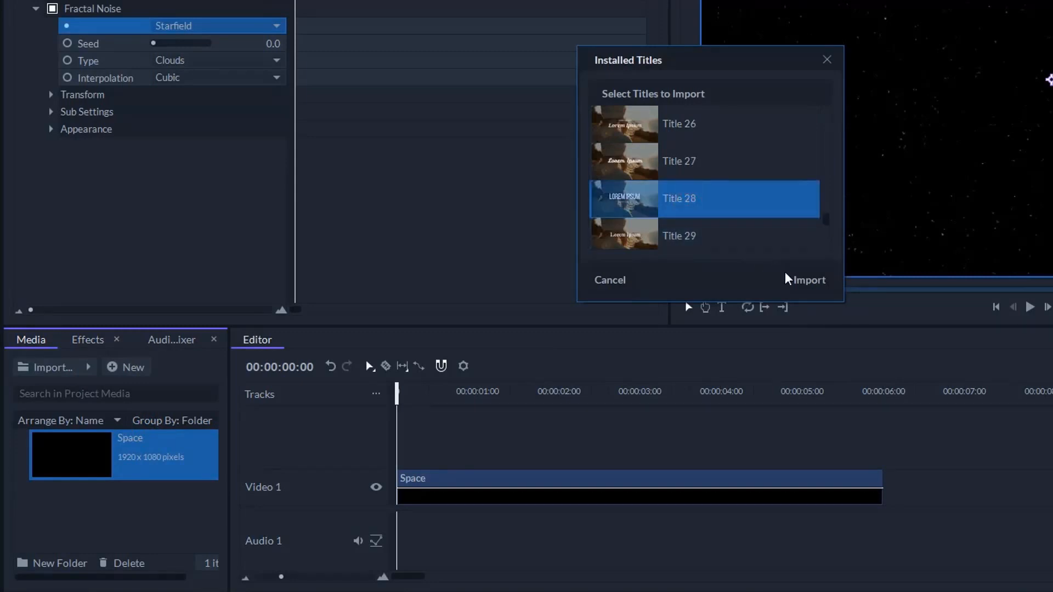
{"action": "left_click", "coordinate": [810, 279]}
{"action": "left_click_drag", "start_coordinate": [169, 491], "coordinate": [346, 464]}
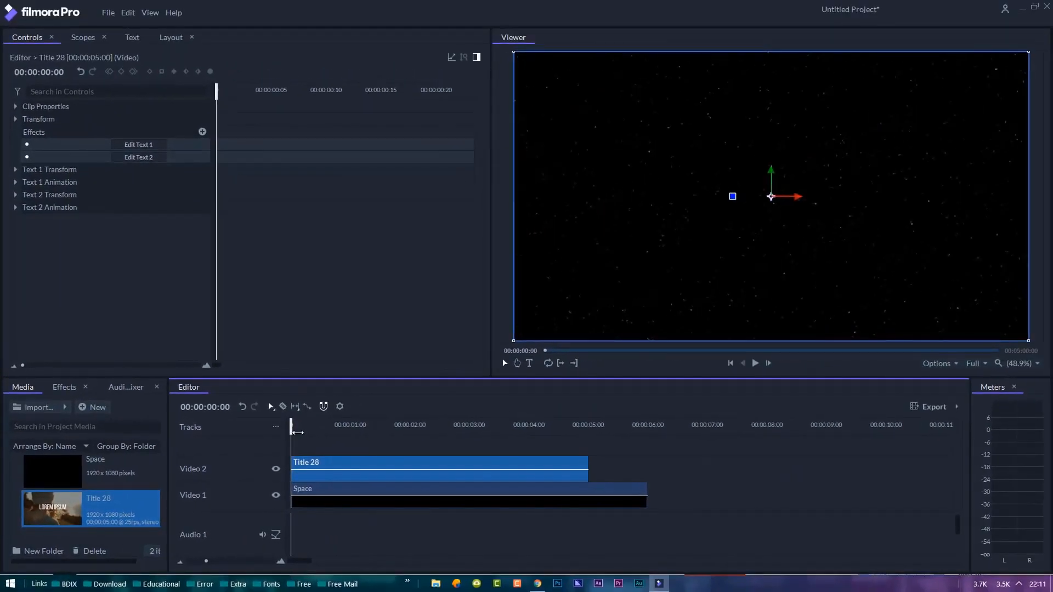
- Replace the main line with ENAMALAMIN and delete the Lorem ipsum subtitle text
{"action": "key", "text": "space"}
{"action": "key", "text": "space"}
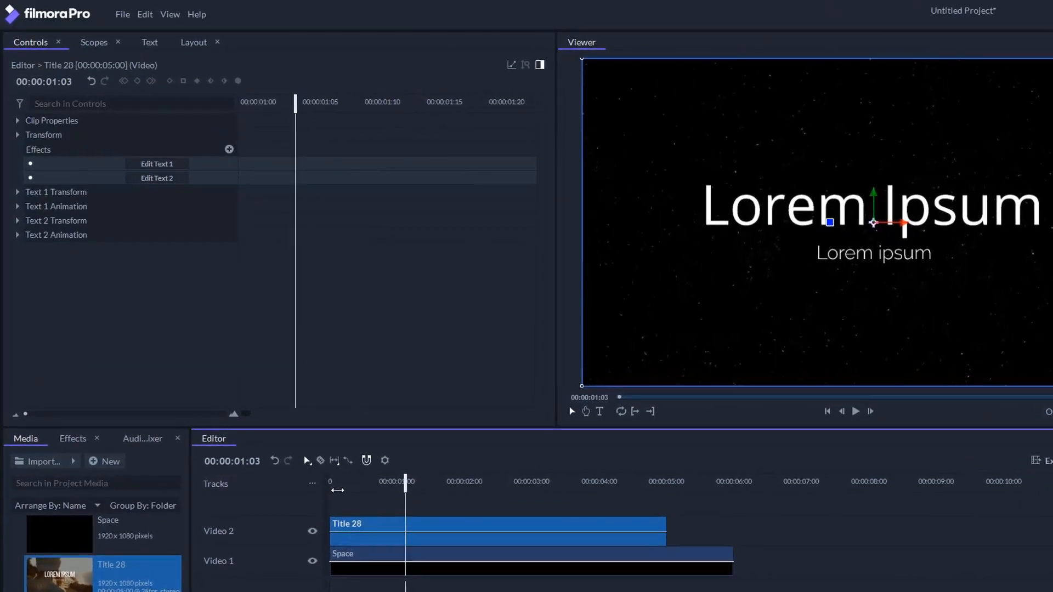
{"action": "left_click", "coordinate": [155, 154]}
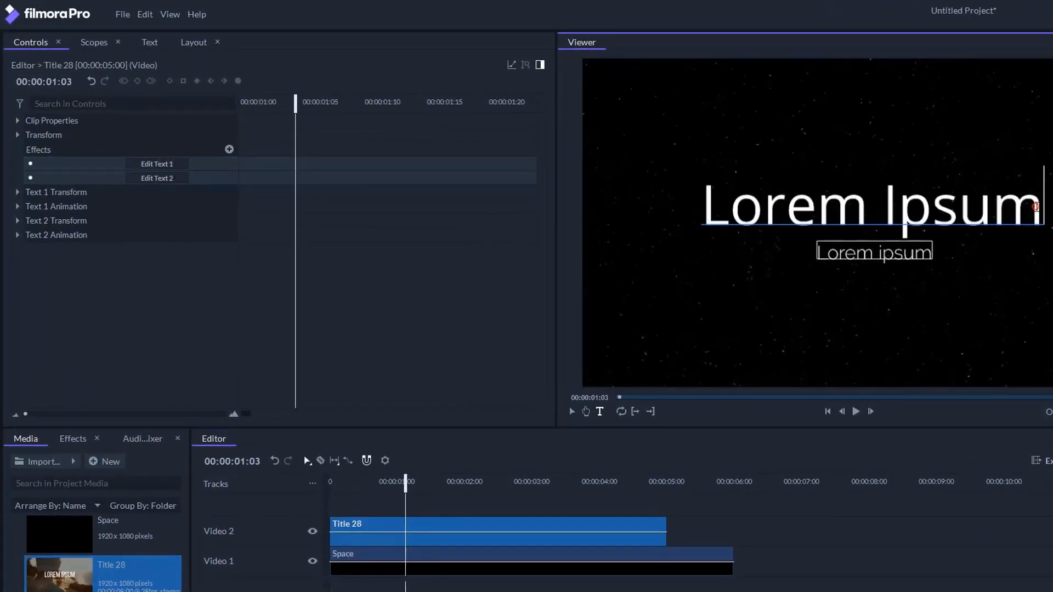
{"action": "type", "text": "ENAMALAMIN"}
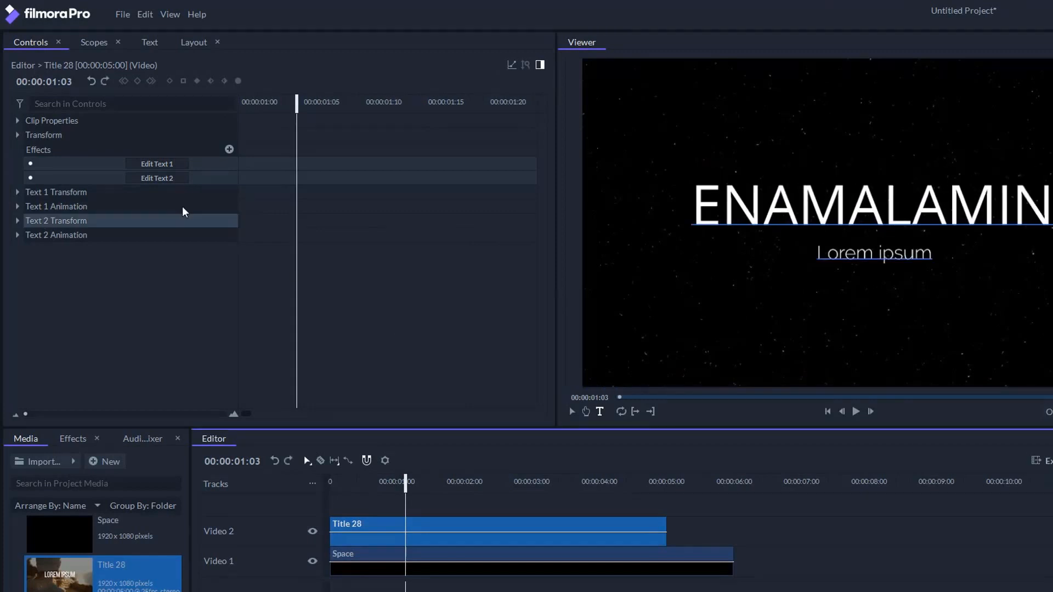
{"action": "left_click", "coordinate": [157, 178]}
{"action": "left_click_drag", "start_coordinate": [932, 252], "coordinate": [816, 252]}
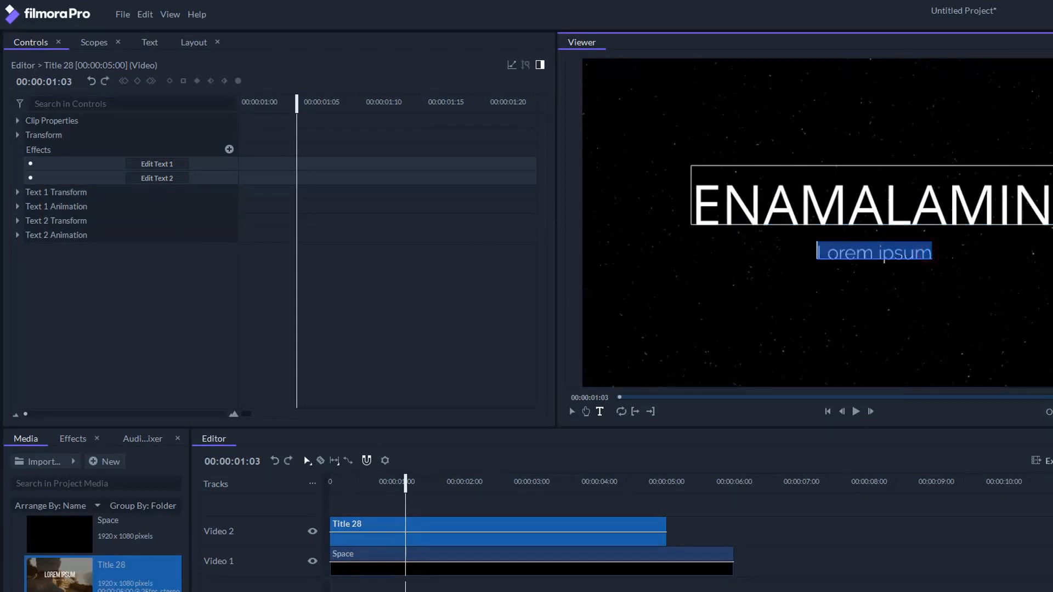
{"action": "key", "text": "BackSpace"}
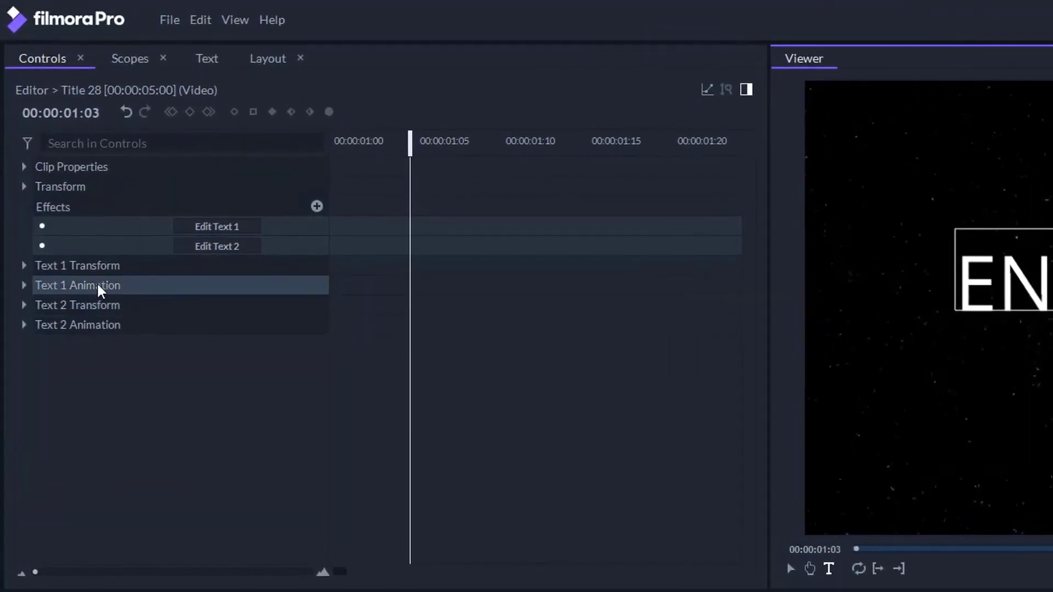
- Set Text 1 Animation to Cinema Style with Reveal Length 22.0%
{"action": "left_click", "coordinate": [98, 286]}
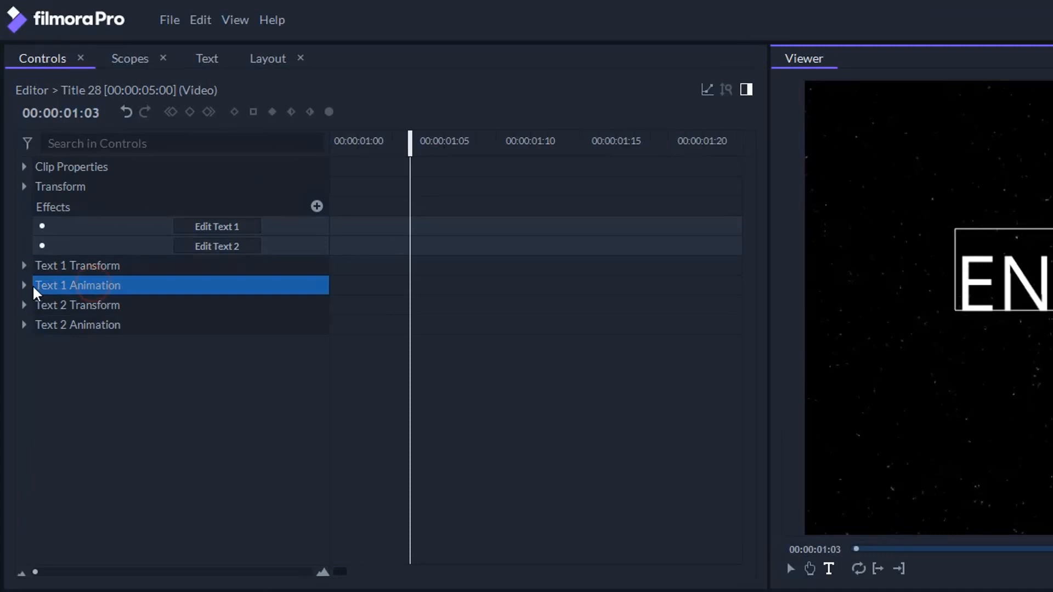
{"action": "left_click", "coordinate": [24, 286]}
{"action": "left_click", "coordinate": [179, 305]}
{"action": "left_click", "coordinate": [218, 305]}
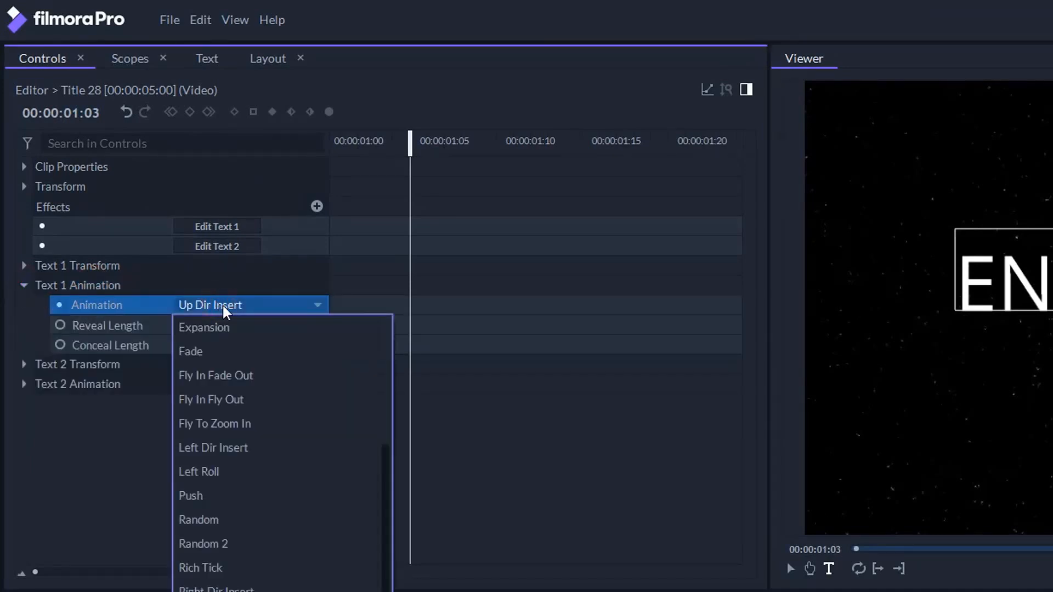
{"action": "scroll", "coordinate": [293, 432], "scroll_direction": "up", "scroll_amount": 3}
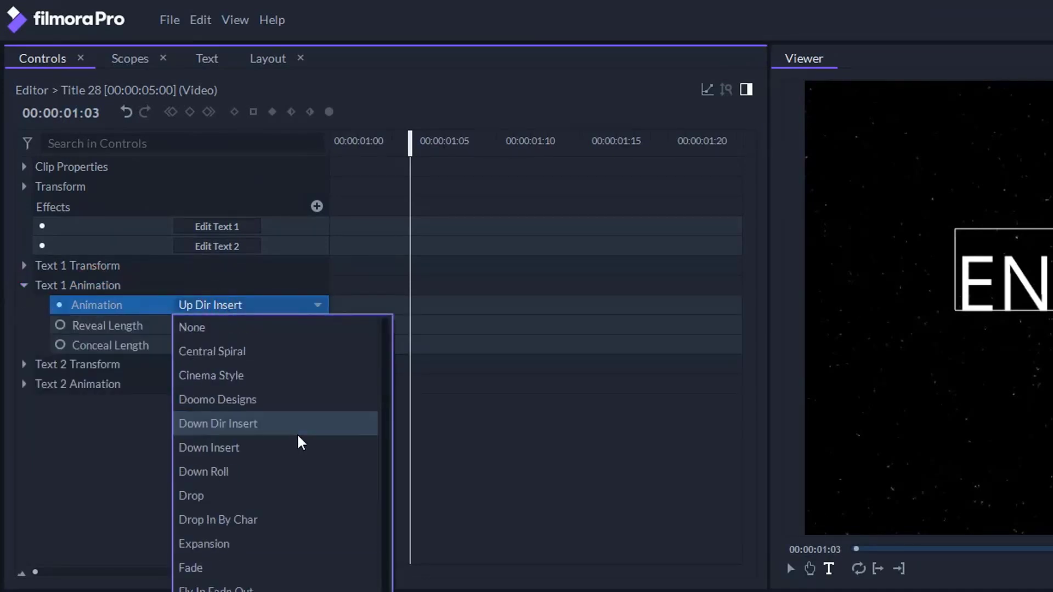
{"action": "left_click", "coordinate": [247, 378]}
{"action": "left_click_drag", "start_coordinate": [189, 327], "coordinate": [167, 348]}
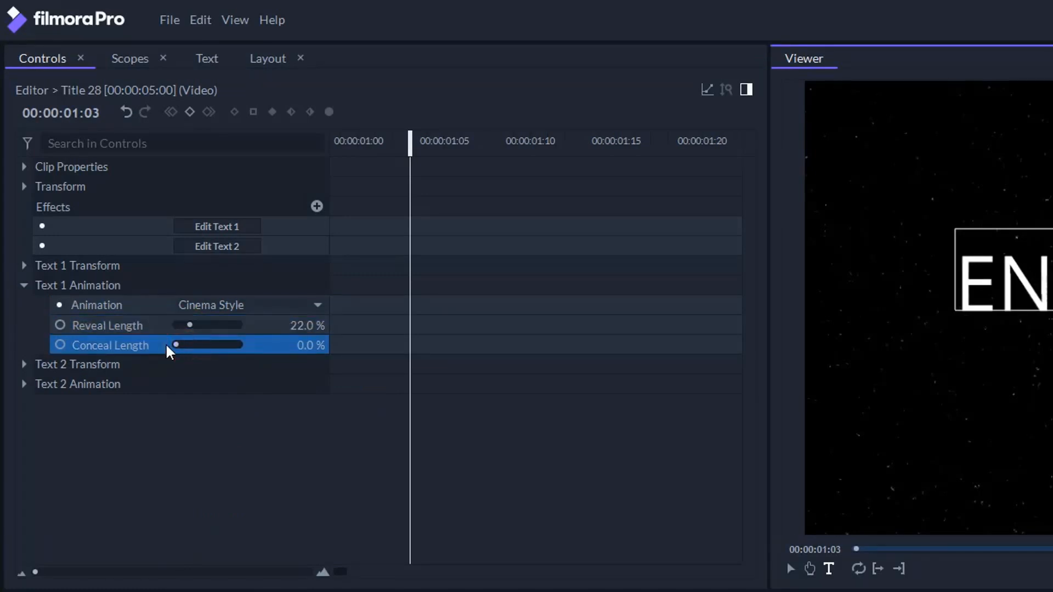
{"action": "left_click", "coordinate": [63, 272]}
- Move the title vertically so Text 1 Position reads -4.7, -59.2
{"action": "left_click", "coordinate": [25, 266]}
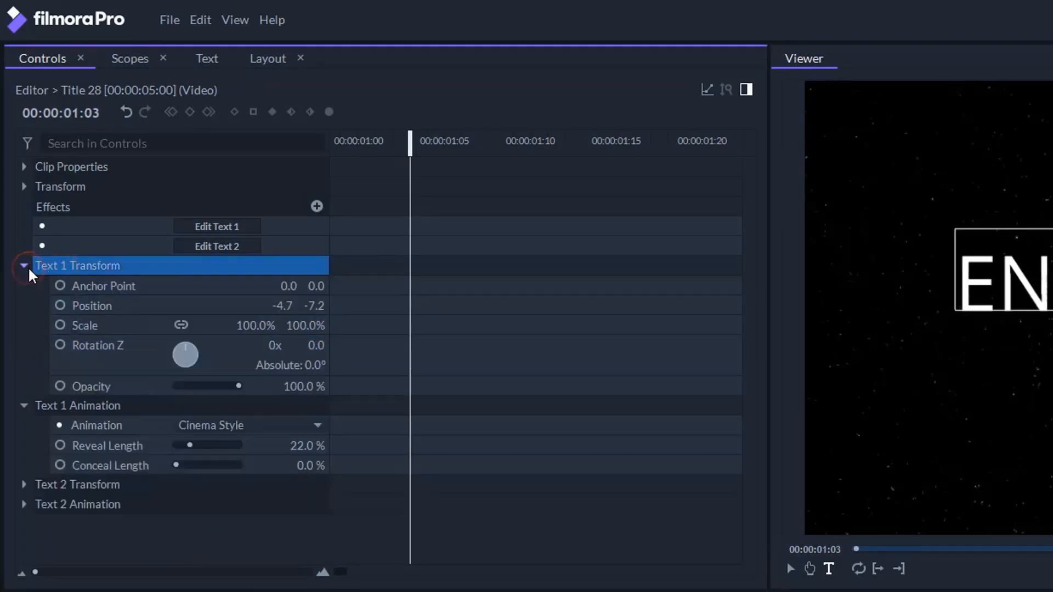
{"action": "left_click", "coordinate": [62, 304]}
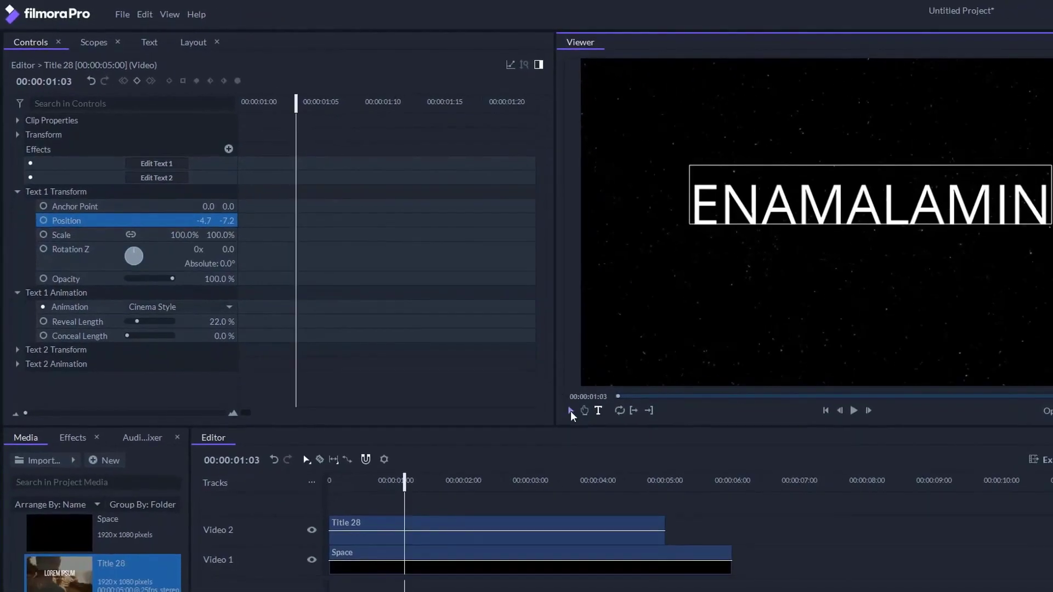
{"action": "left_click", "coordinate": [570, 410]}
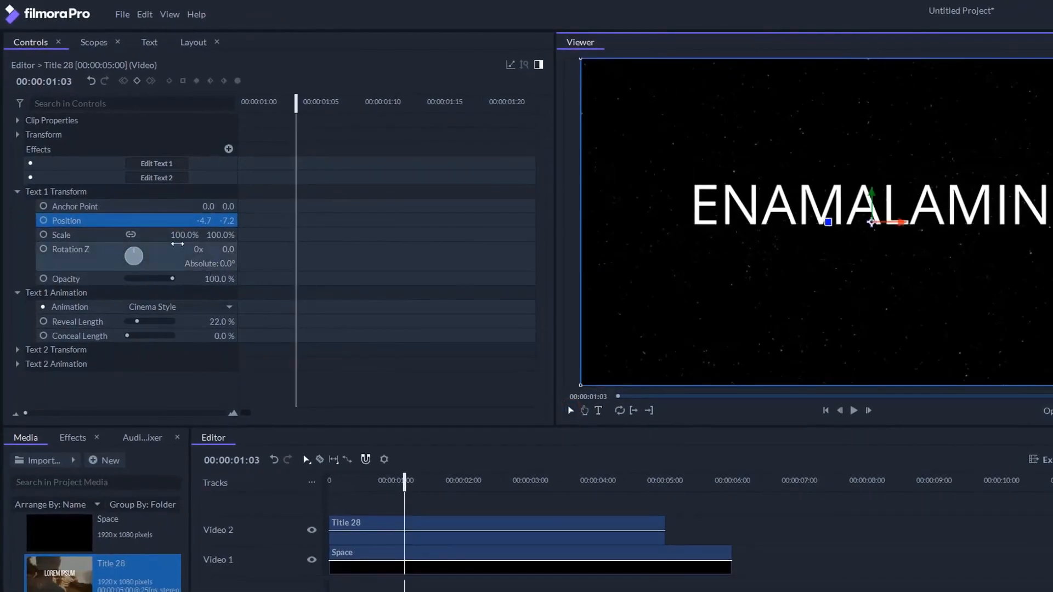
{"action": "left_click_drag", "start_coordinate": [872, 224], "coordinate": [872, 237]}
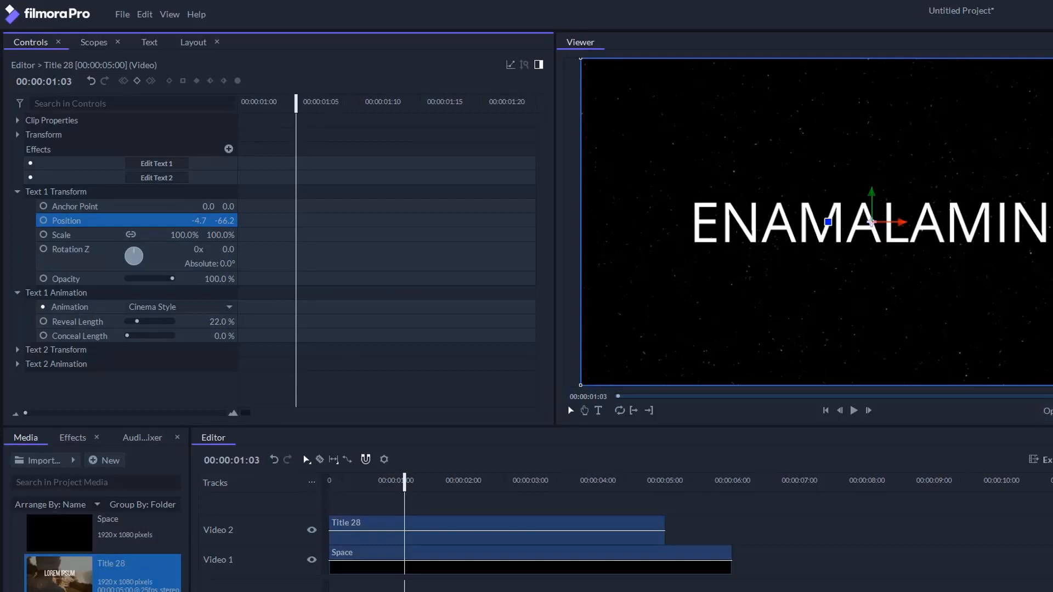
{"action": "key", "text": "Down"}
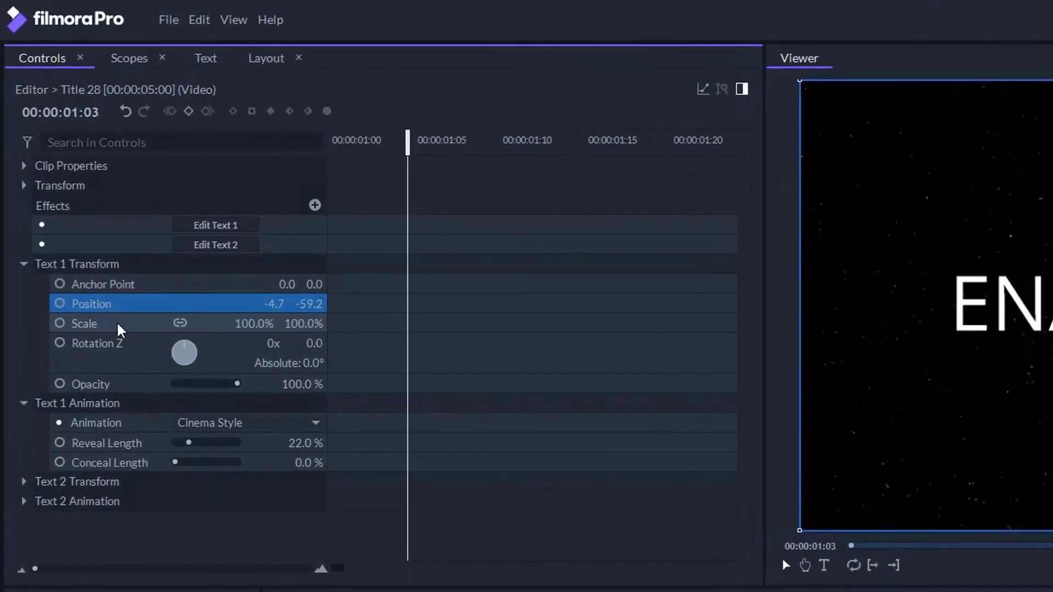
- Keyframe the title's scale from 100% at 0s to 80% at about 2:02
{"action": "left_click", "coordinate": [85, 237]}
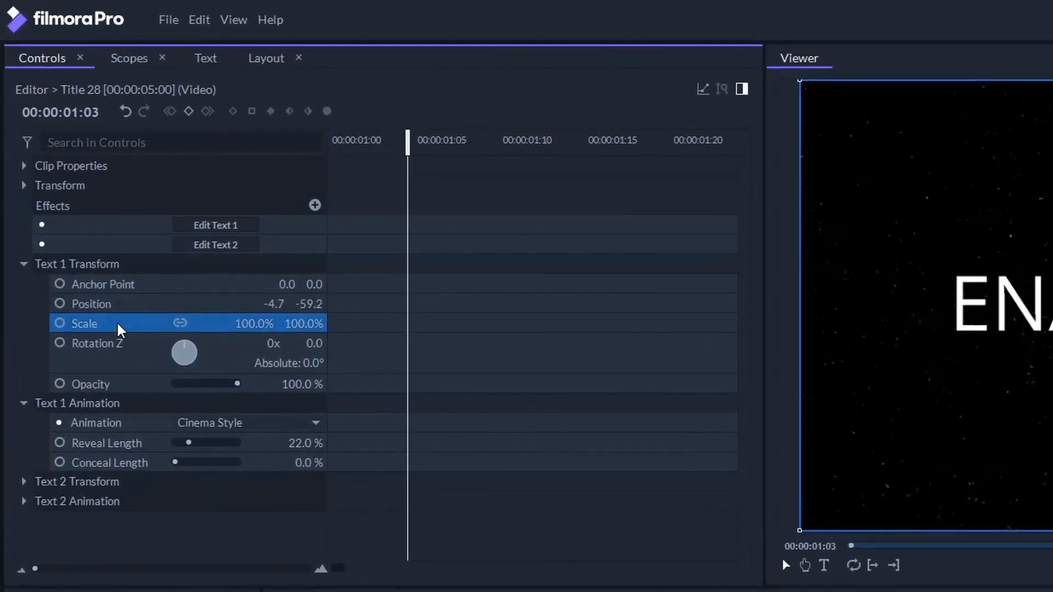
{"action": "mouse_move", "coordinate": [105, 563]}
{"action": "left_mouse_down"}
{"action": "mouse_move", "coordinate": [71, 569]}
{"action": "mouse_move", "coordinate": [93, 568]}
{"action": "left_mouse_up"}
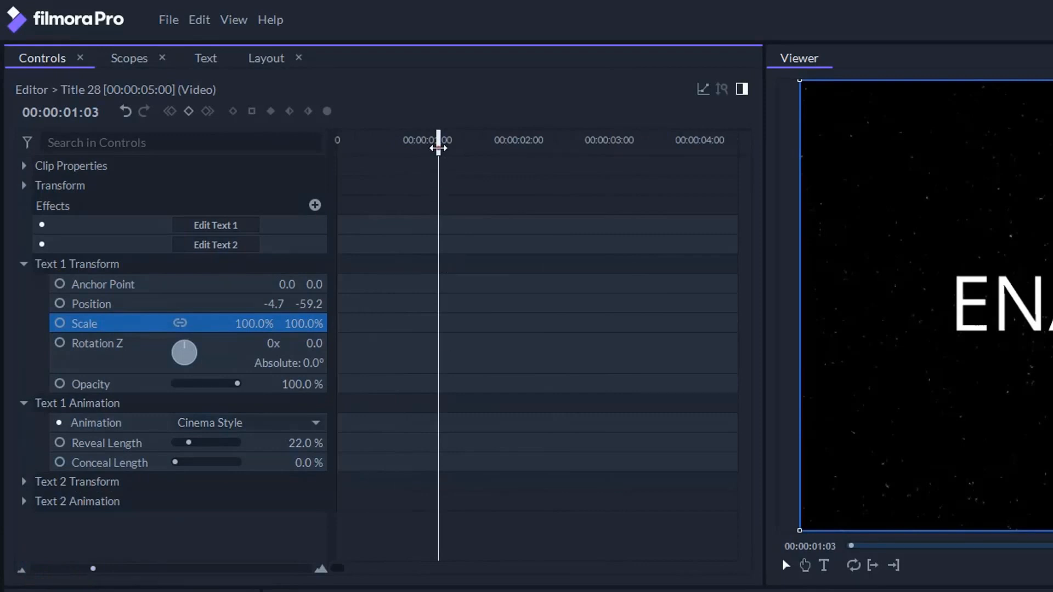
{"action": "left_click_drag", "start_coordinate": [437, 139], "coordinate": [247, 179]}
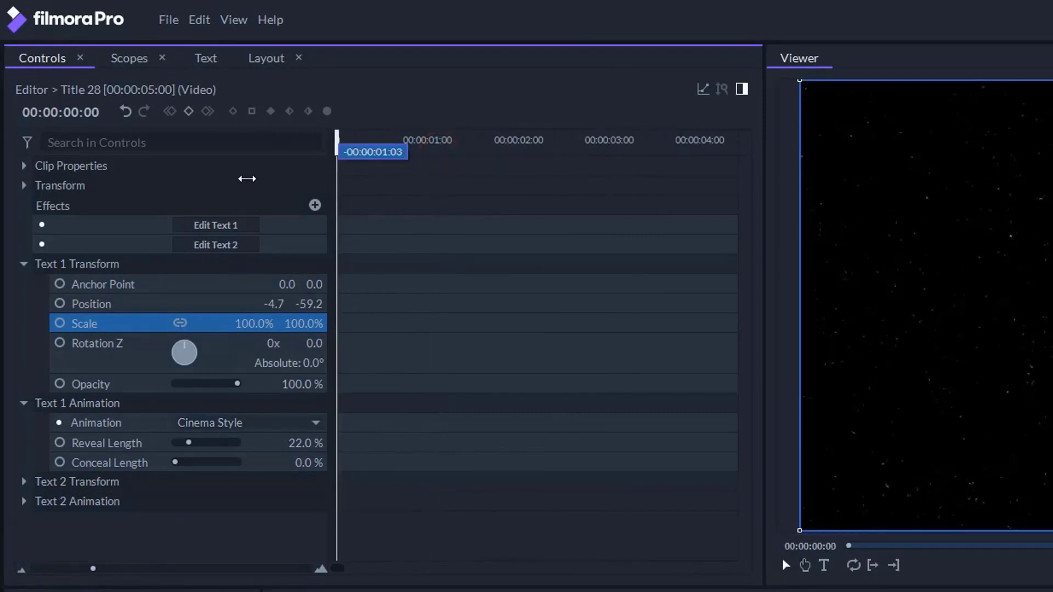
{"action": "left_click", "coordinate": [60, 323]}
{"action": "left_click_drag", "start_coordinate": [336, 142], "coordinate": [524, 142]}
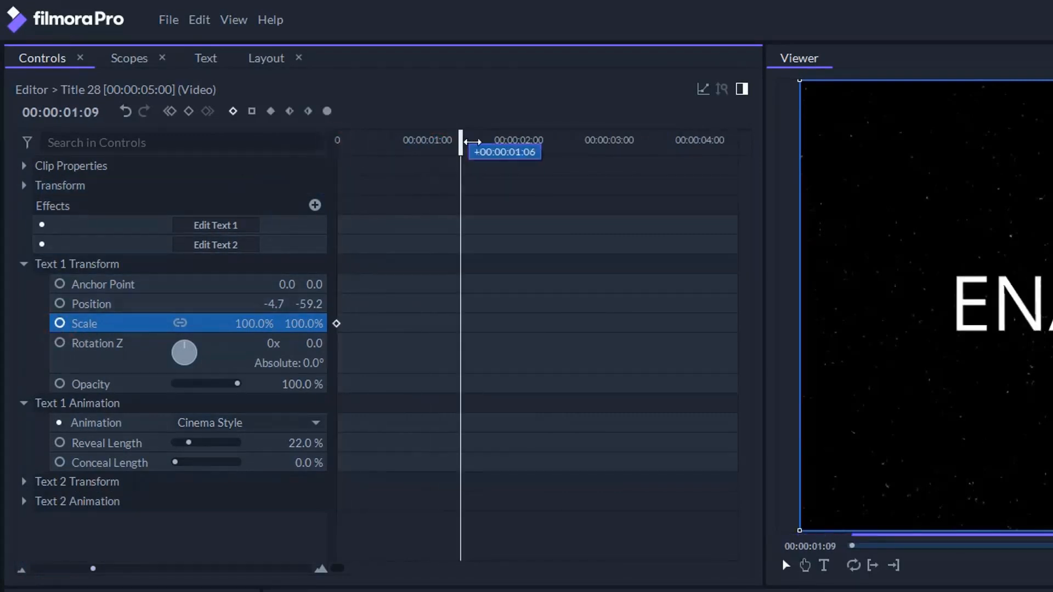
{"action": "left_click", "coordinate": [189, 113]}
{"action": "type", "text": "80"}
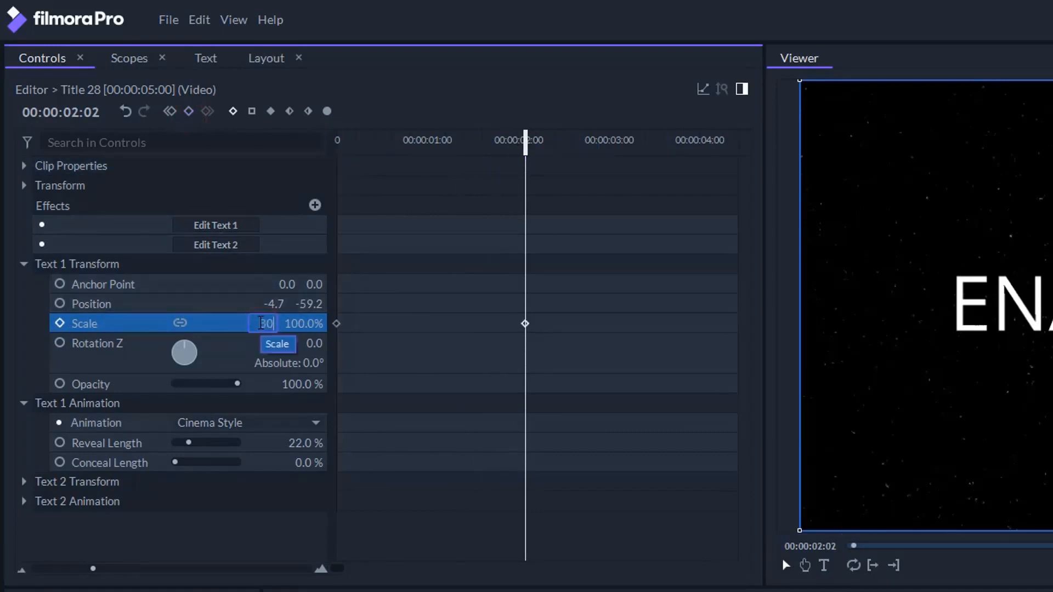
{"action": "key", "text": "Return"}
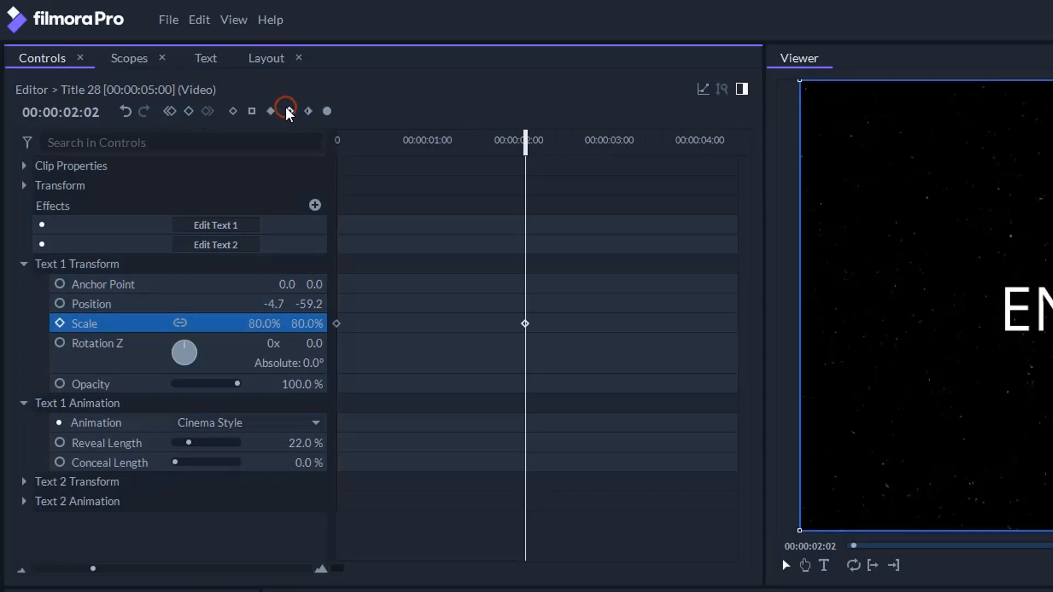
- Steepen the scale ease in the graph editor and preview the animation from the start
{"action": "left_click", "coordinate": [702, 90]}
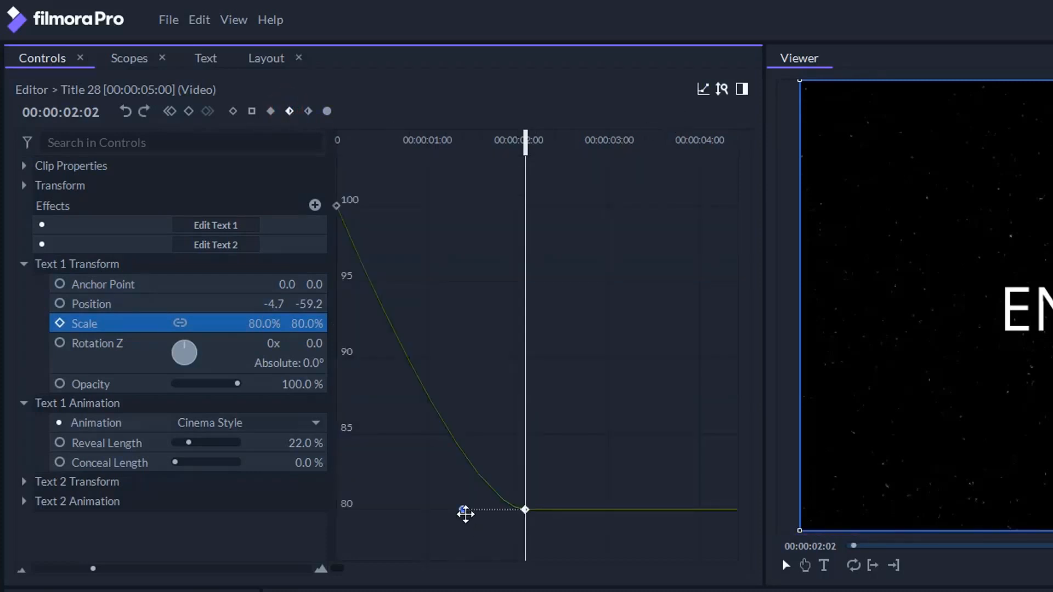
{"action": "left_click_drag", "start_coordinate": [465, 513], "coordinate": [334, 511]}
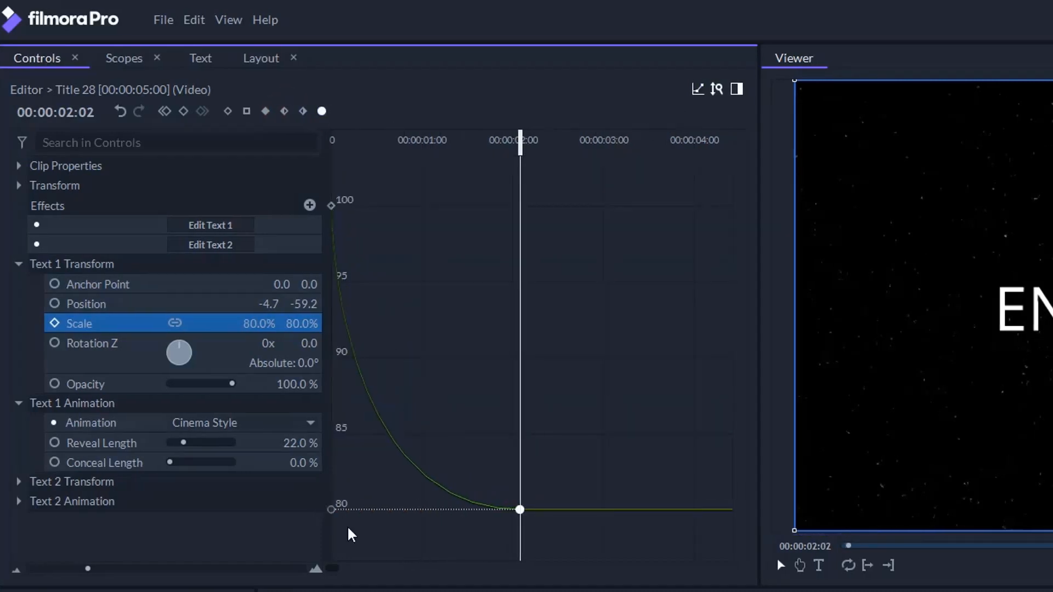
{"action": "key", "text": "Home"}
{"action": "key", "text": "space"}
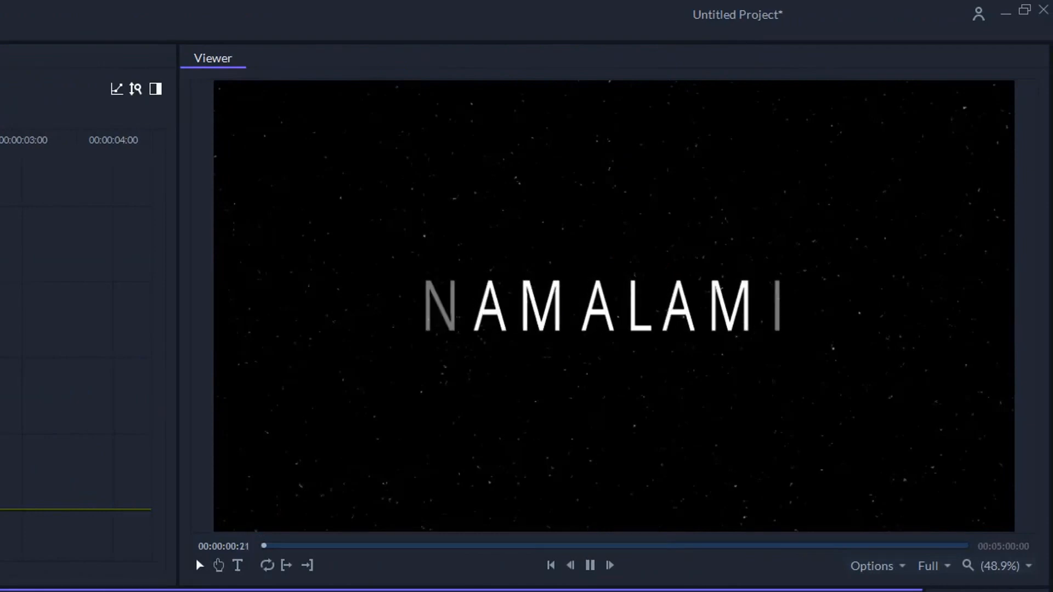
{"action": "key", "text": "space"}
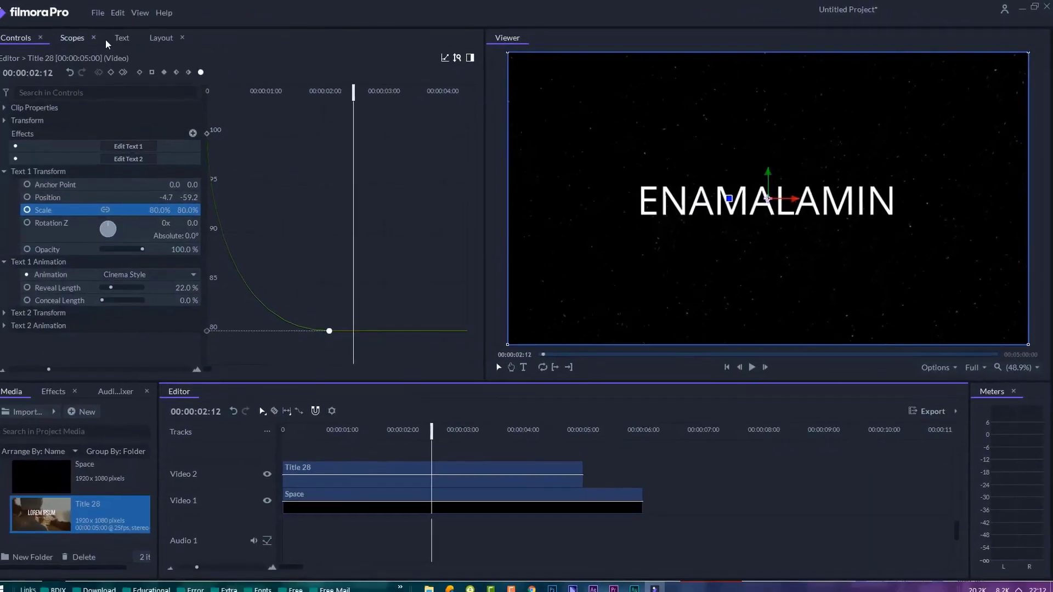
- Change the whole title text to the Gobold Bold font and preview it
{"action": "left_click", "coordinate": [132, 37]}
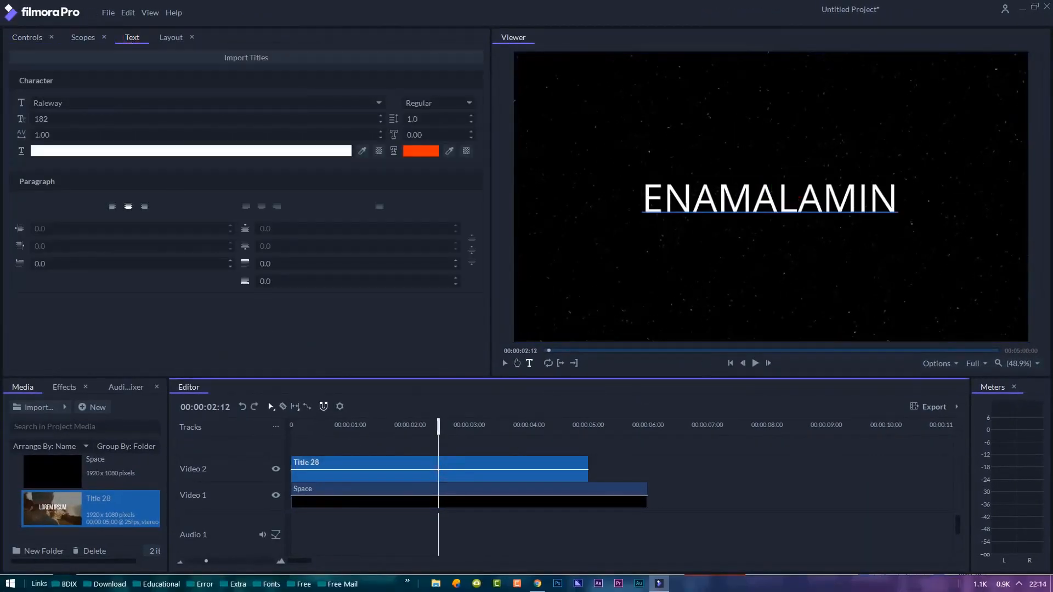
{"action": "key", "text": "ctrl+a"}
{"action": "left_click", "coordinate": [362, 103]}
{"action": "scroll", "coordinate": [379, 302], "scroll_direction": "up", "scroll_amount": 5}
{"action": "scroll", "coordinate": [387, 230], "scroll_direction": "up", "scroll_amount": 15}
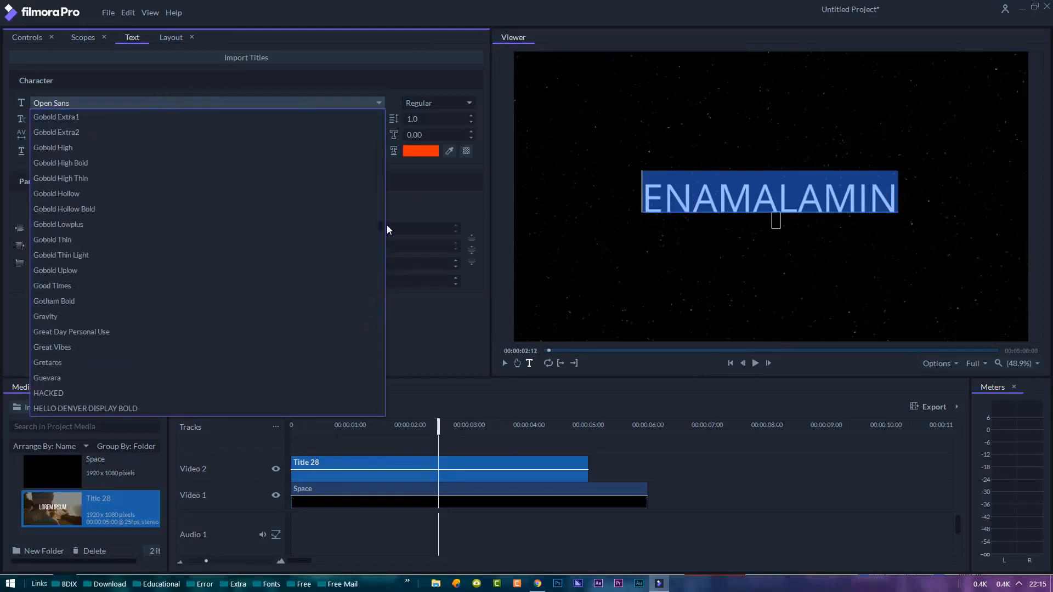
{"action": "scroll", "coordinate": [387, 226], "scroll_direction": "up", "scroll_amount": 3}
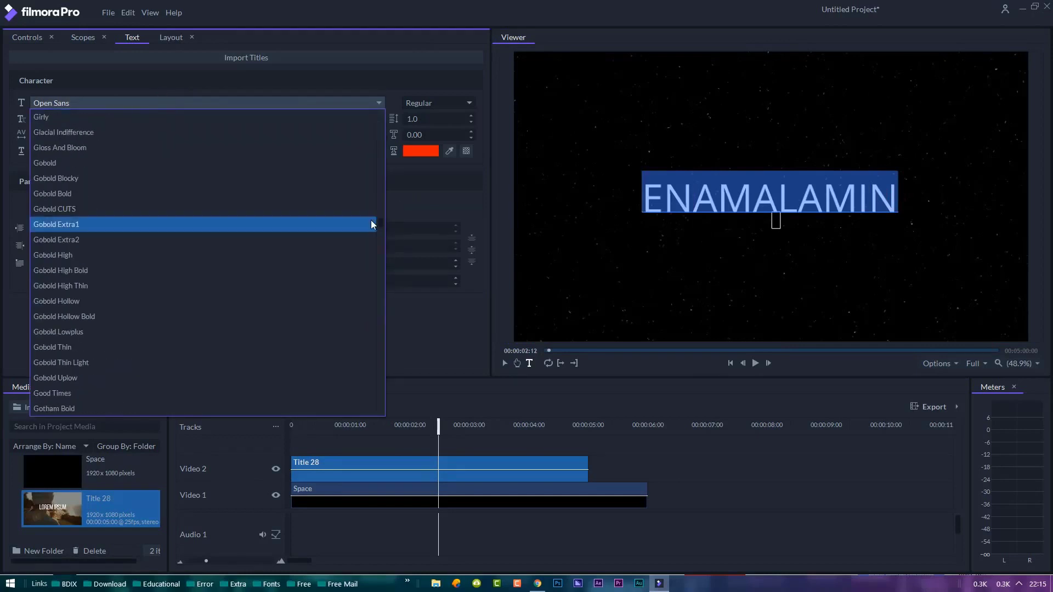
{"action": "left_click", "coordinate": [81, 194]}
{"action": "left_click", "coordinate": [756, 363]}
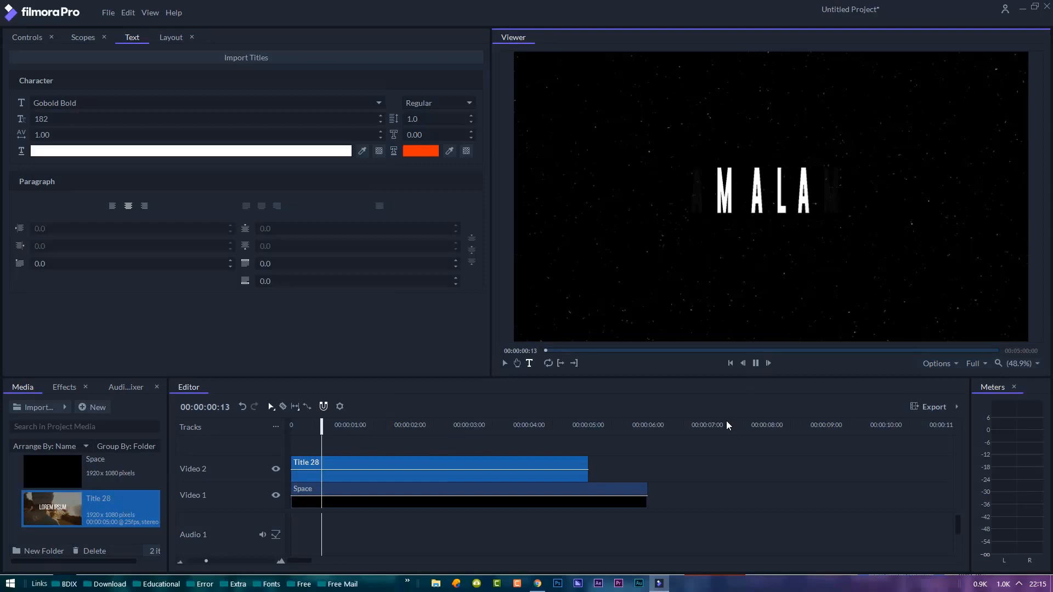
- Add a BRING YOUR GAME text layer and set it in Copperplate
{"action": "key", "text": "space"}
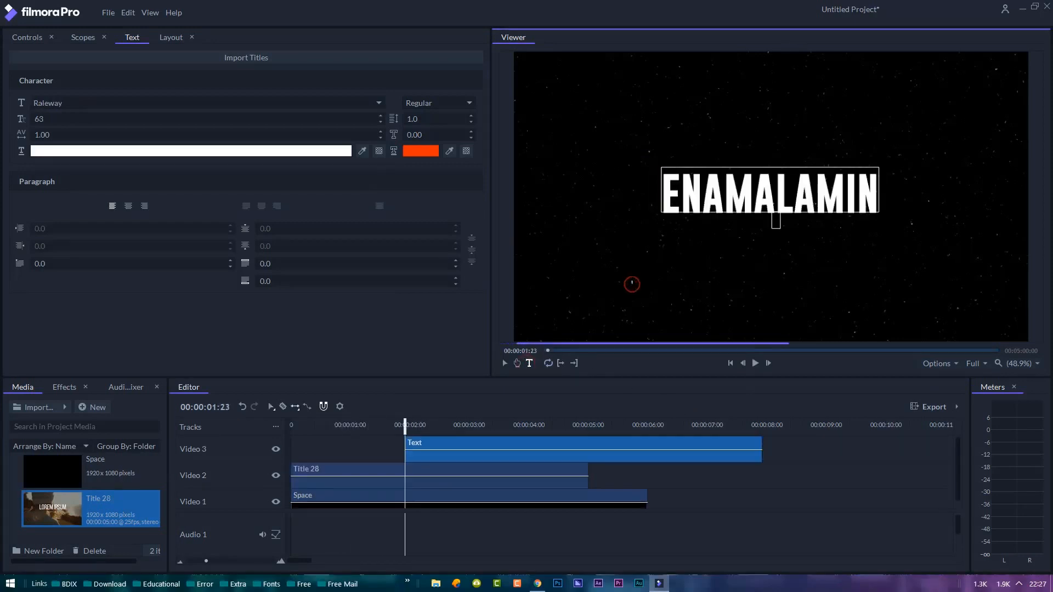
{"action": "type", "text": "BRING YOUR GAME"}
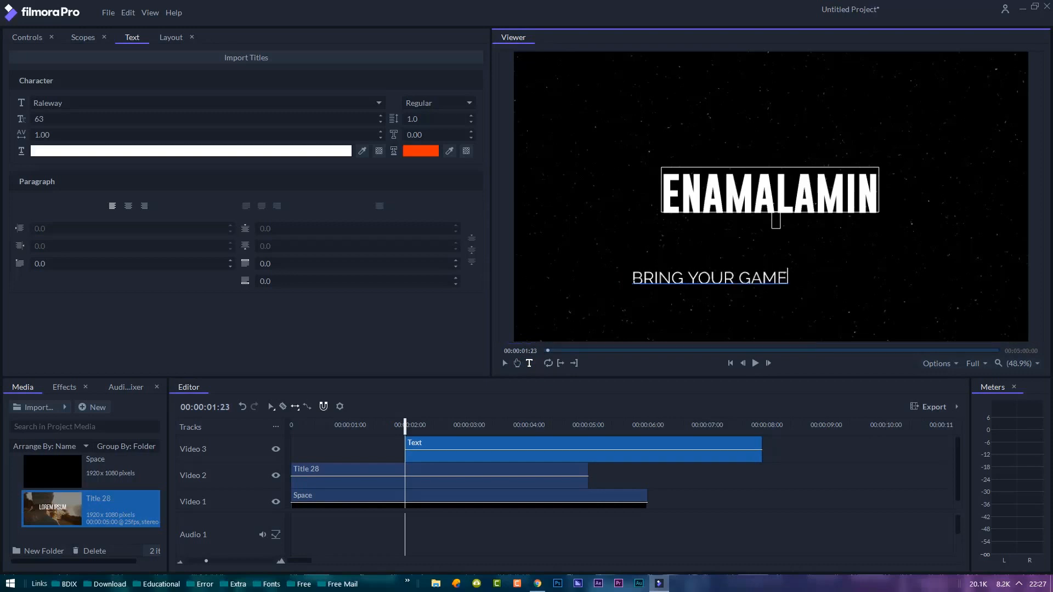
{"action": "key", "text": "ctrl+a"}
{"action": "left_click", "coordinate": [195, 106]}
{"action": "left_click_drag", "start_coordinate": [380, 280], "coordinate": [389, 174]}
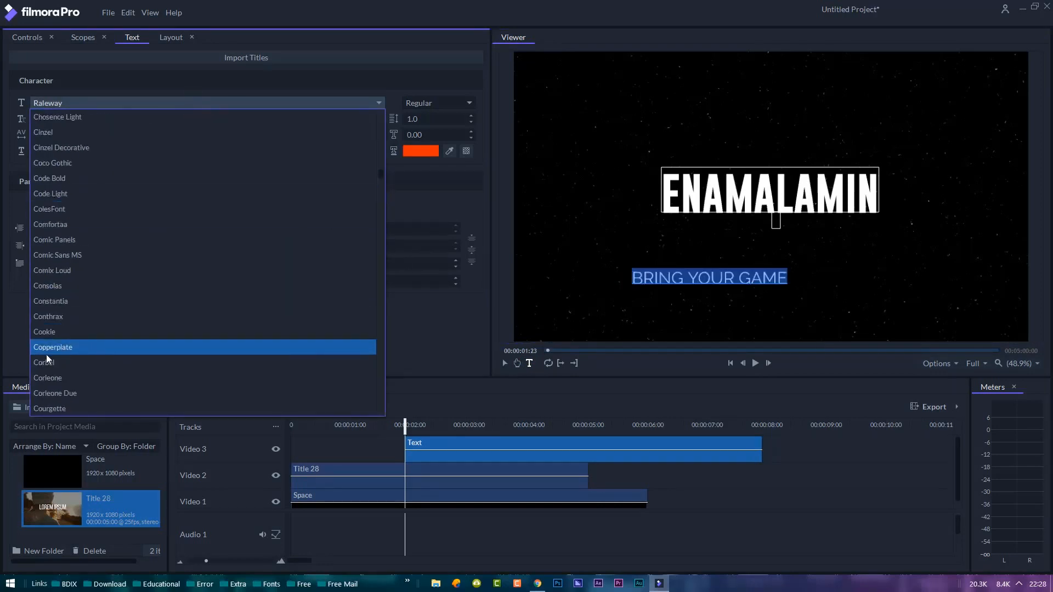
{"action": "left_click", "coordinate": [79, 347]}
- Give the subtitle size 44 and tracking 1.80, and position it just below ENAMALAMIN
{"action": "left_click", "coordinate": [67, 120]}
{"action": "type", "text": "43"}
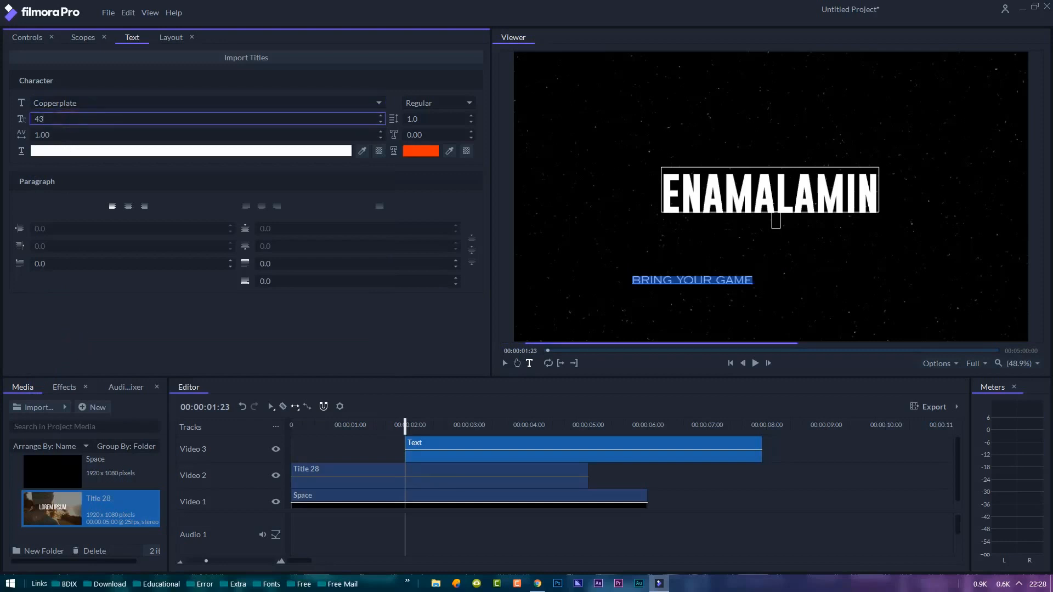
{"action": "left_click", "coordinate": [63, 134]}
{"action": "type", "text": "1.8"}
{"action": "key", "text": "Return"}
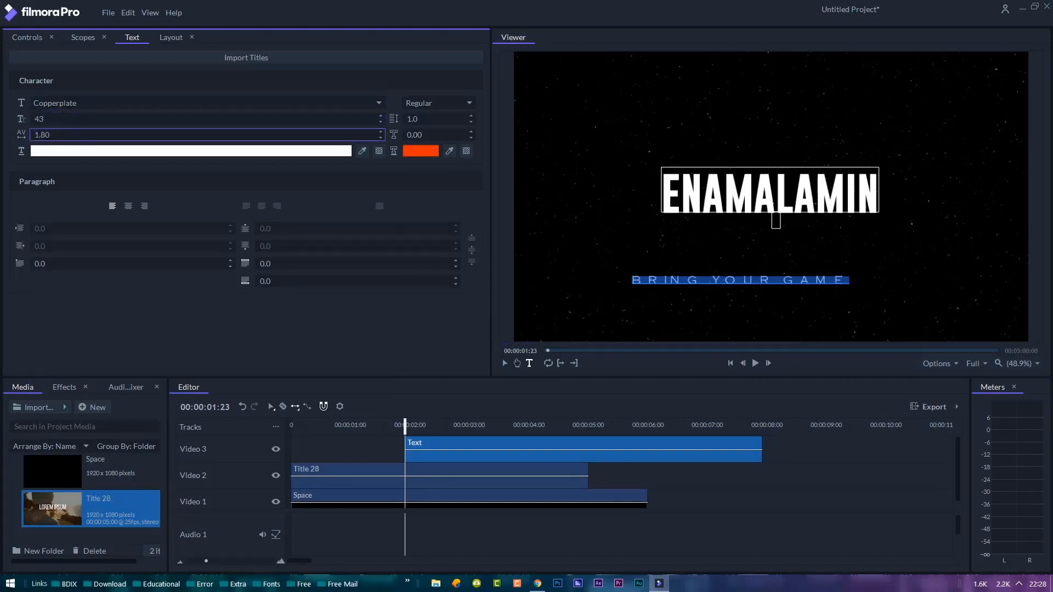
{"action": "left_click_drag", "start_coordinate": [699, 280], "coordinate": [726, 225]}
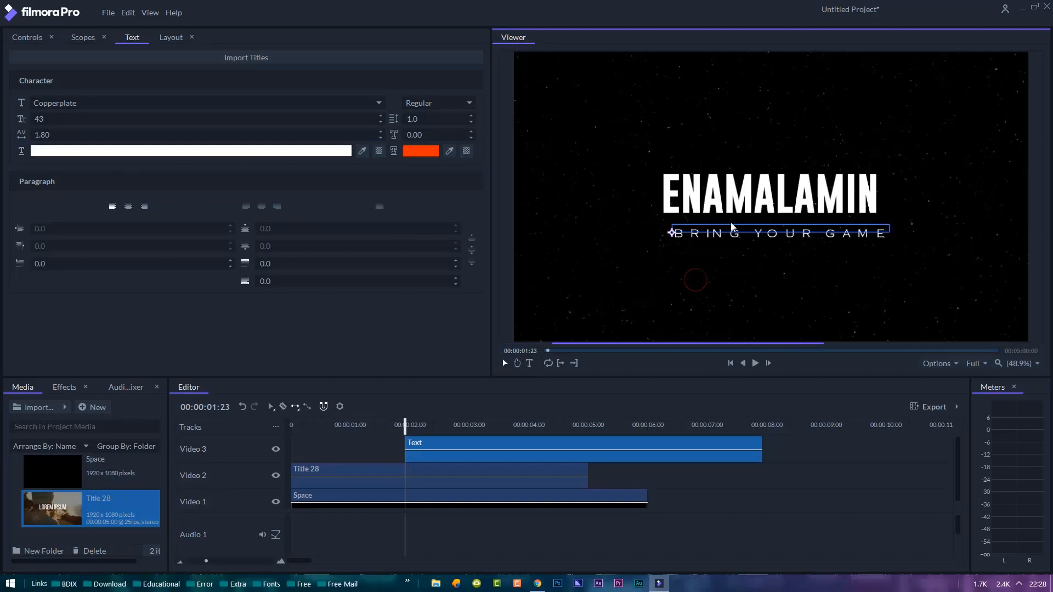
- Keyframe the subtitle's scale at the current time and again about three seconds in
{"action": "left_click", "coordinate": [28, 38]}
{"action": "left_click", "coordinate": [66, 188]}
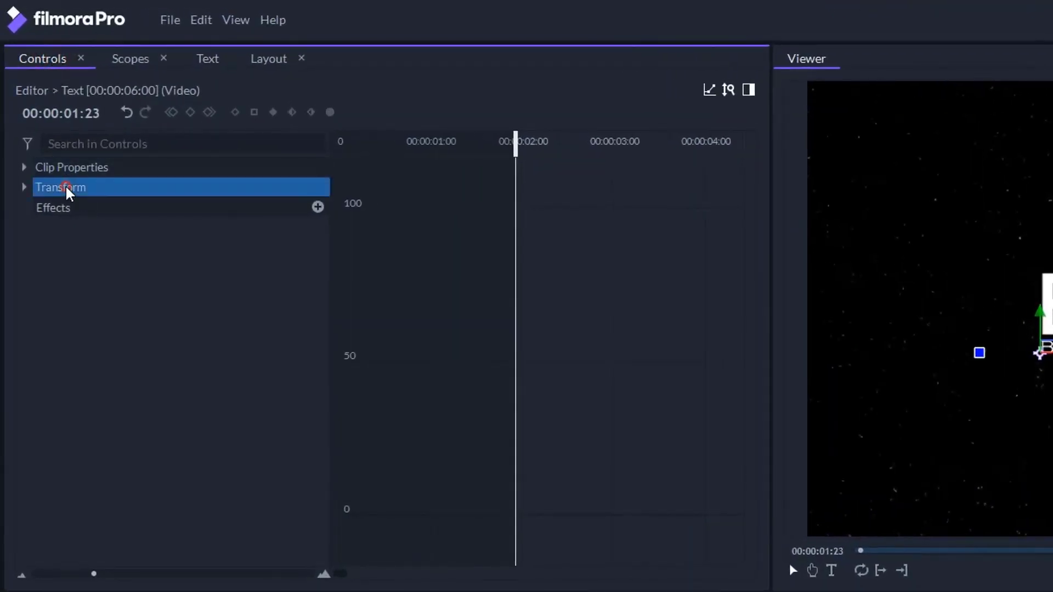
{"action": "left_click", "coordinate": [26, 188]}
{"action": "left_click", "coordinate": [183, 254]}
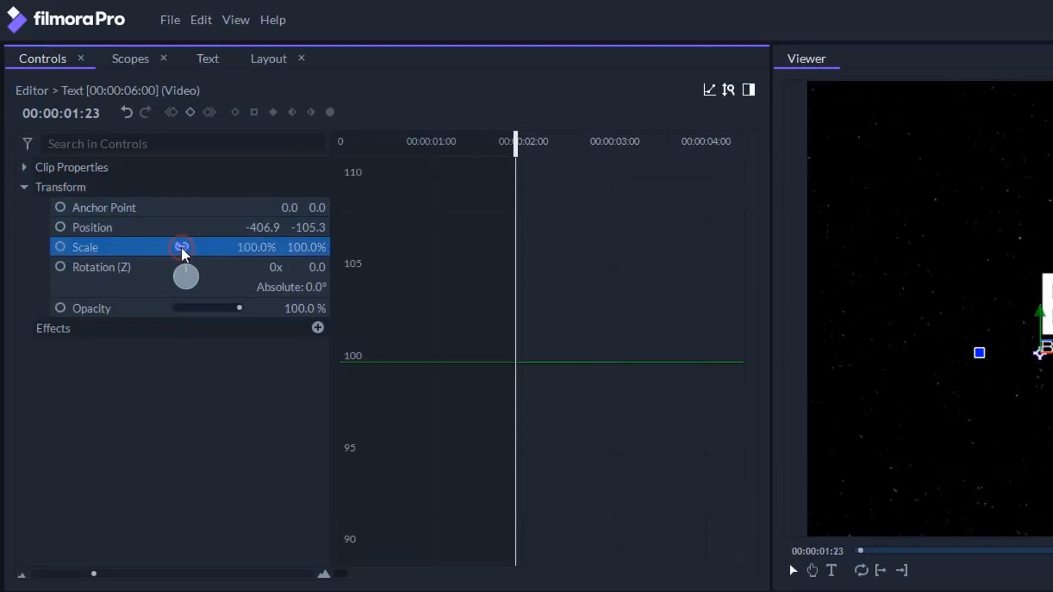
{"action": "left_click", "coordinate": [59, 250]}
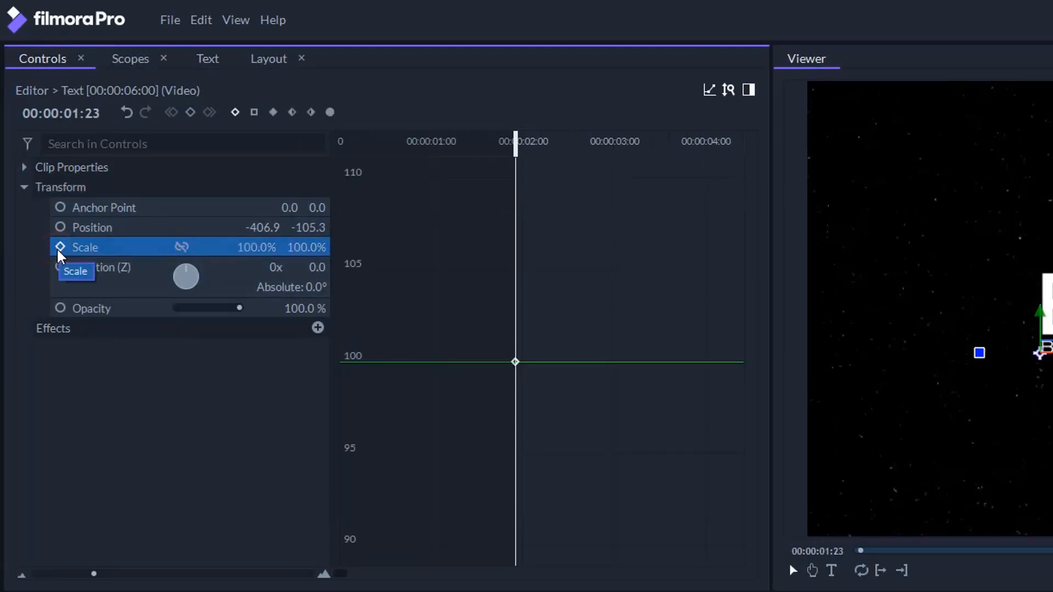
{"action": "left_click_drag", "start_coordinate": [508, 151], "coordinate": [622, 145]}
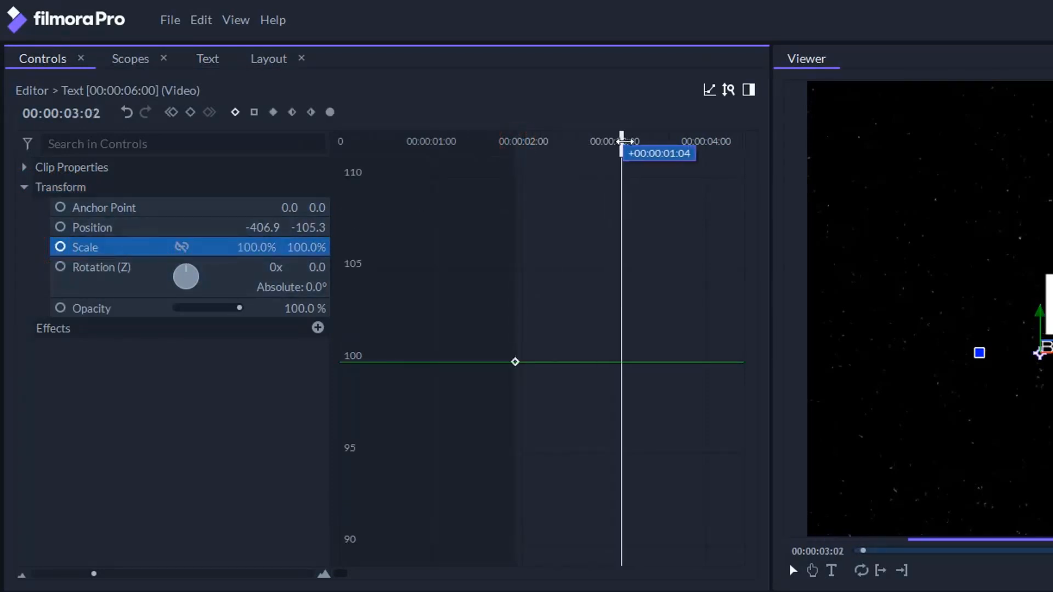
{"action": "left_click", "coordinate": [191, 112]}
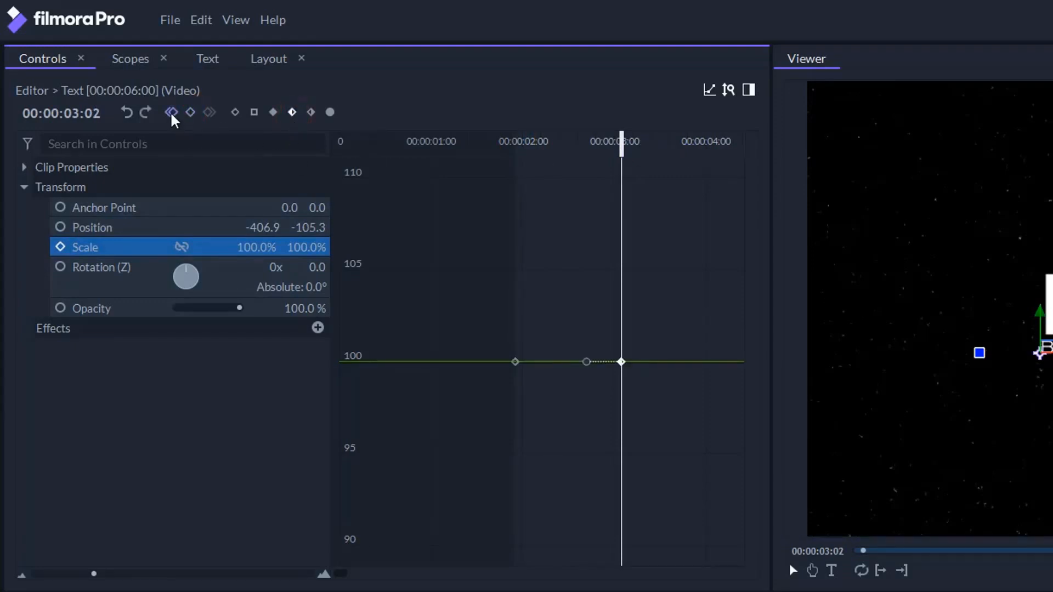
- Set the starting scale to 80% and shift the anchor point X to 392
{"action": "left_click", "coordinate": [171, 112]}
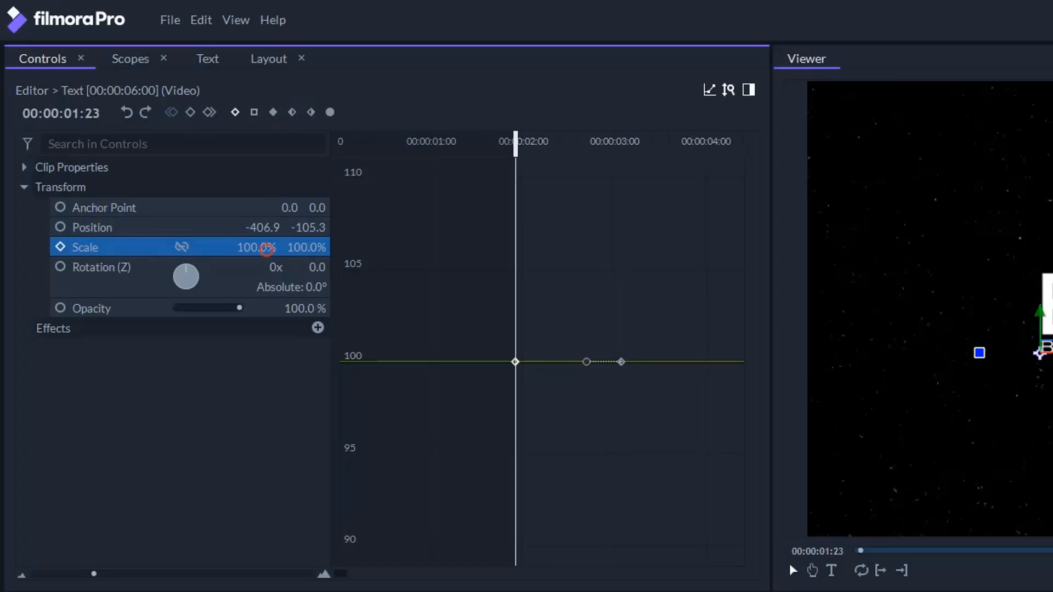
{"action": "type", "text": "80"}
{"action": "key", "text": "Return"}
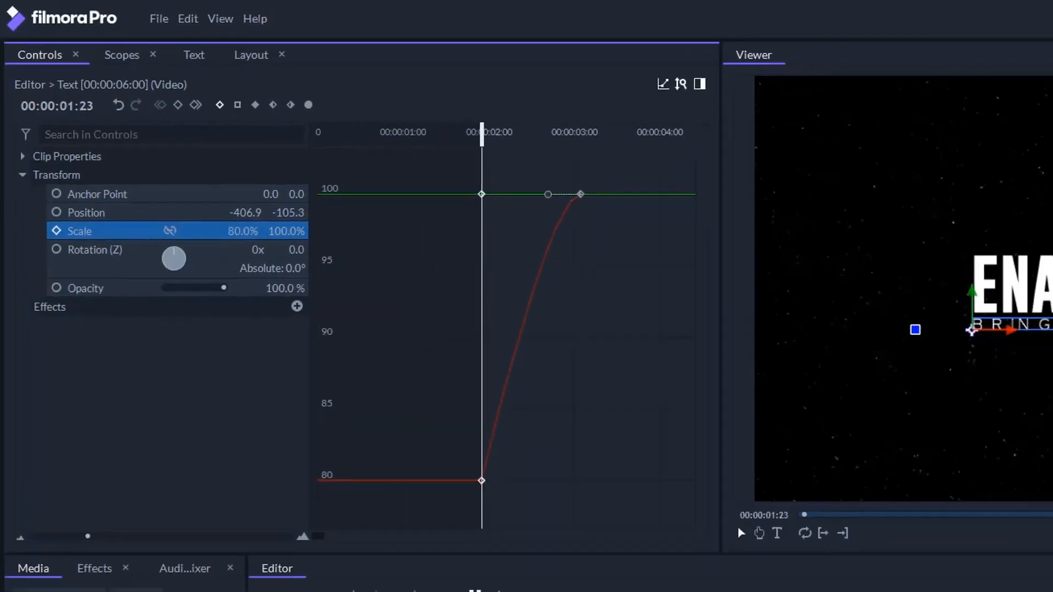
{"action": "left_click_drag", "start_coordinate": [192, 138], "coordinate": [273, 132]}
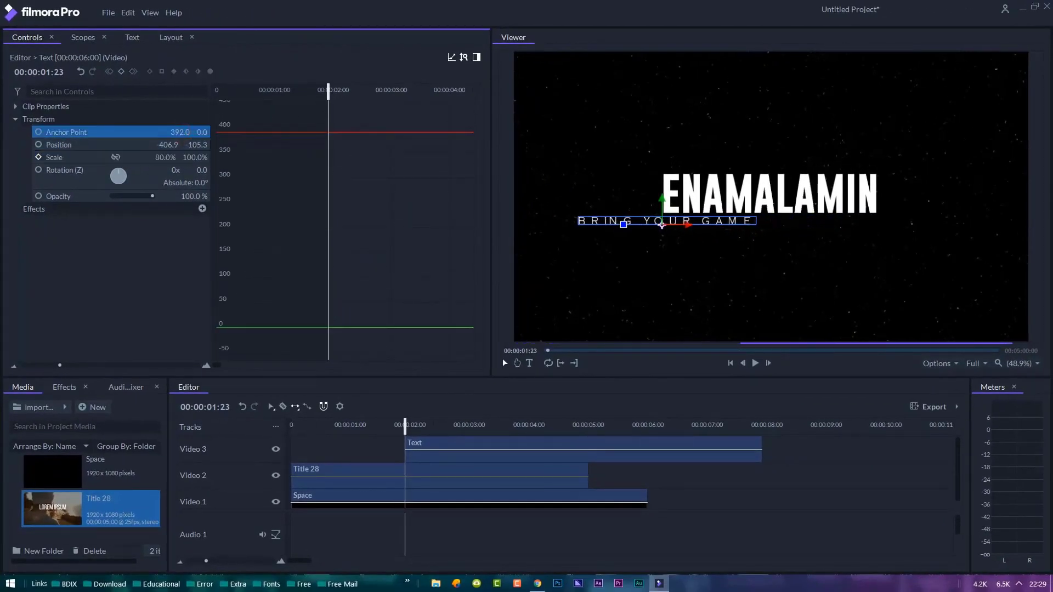
- Align BRING YOUR GAME to horizontal center via Layout, then play the title animation from the start
{"action": "left_click", "coordinate": [173, 39]}
{"action": "left_click", "coordinate": [44, 190]}
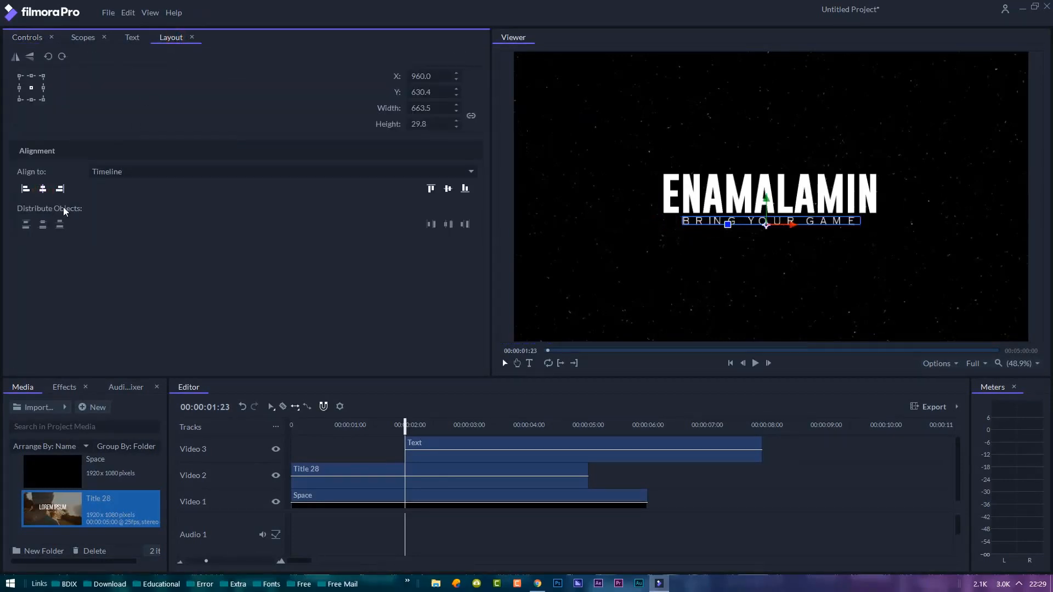
{"action": "left_click", "coordinate": [293, 424]}
{"action": "key", "text": "space"}
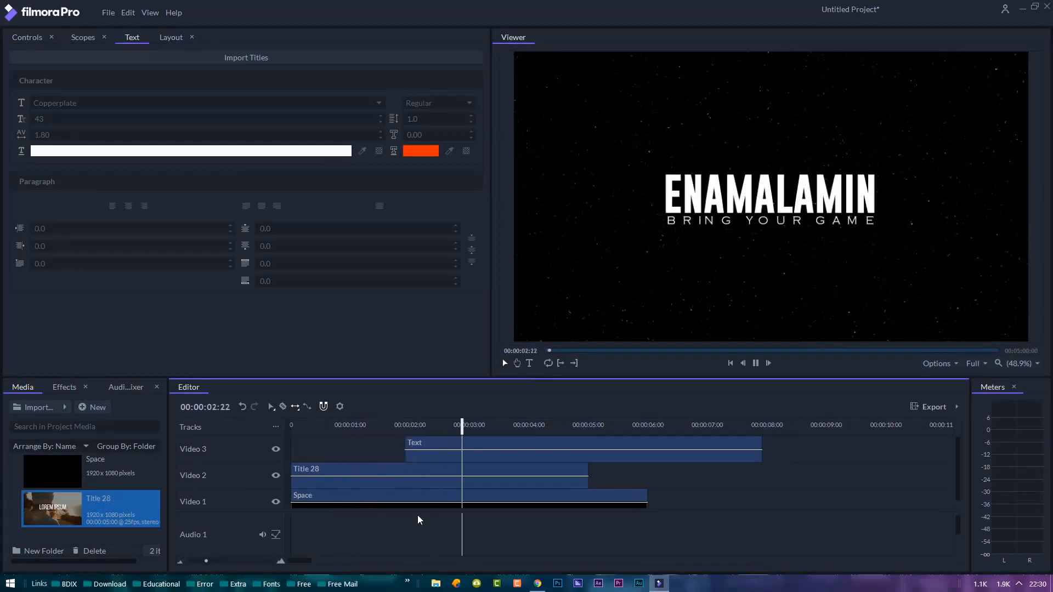
{"action": "key", "text": "space"}
- Keyframe the text Opacity from 0% at 1:23 to 100% at 2:13 and preview the fade-in
{"action": "left_click", "coordinate": [461, 449]}
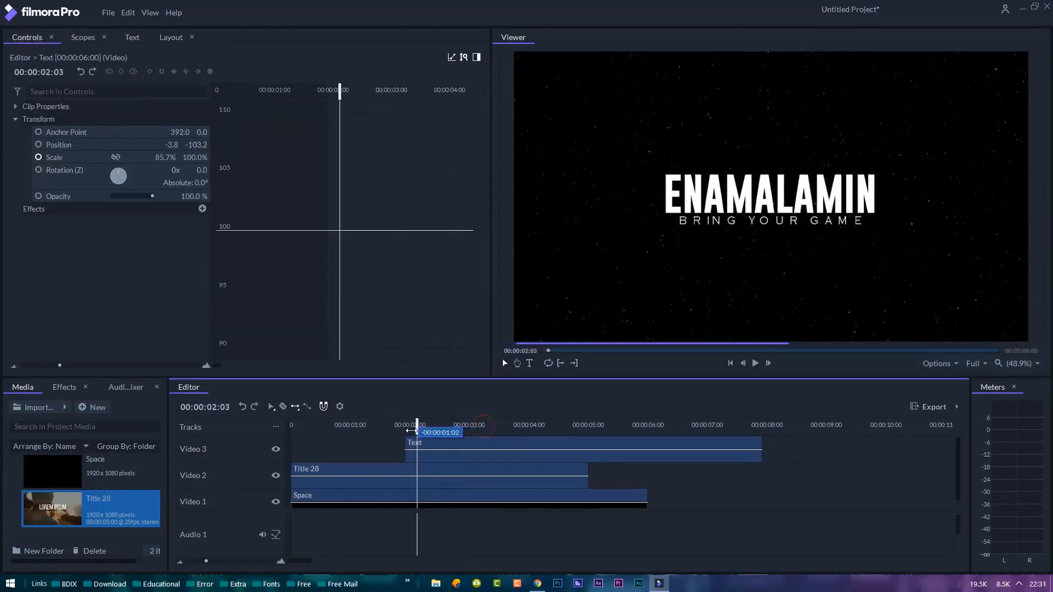
{"action": "left_click_drag", "start_coordinate": [418, 425], "coordinate": [405, 424]}
{"action": "left_click", "coordinate": [57, 196]}
{"action": "left_click", "coordinate": [121, 72]}
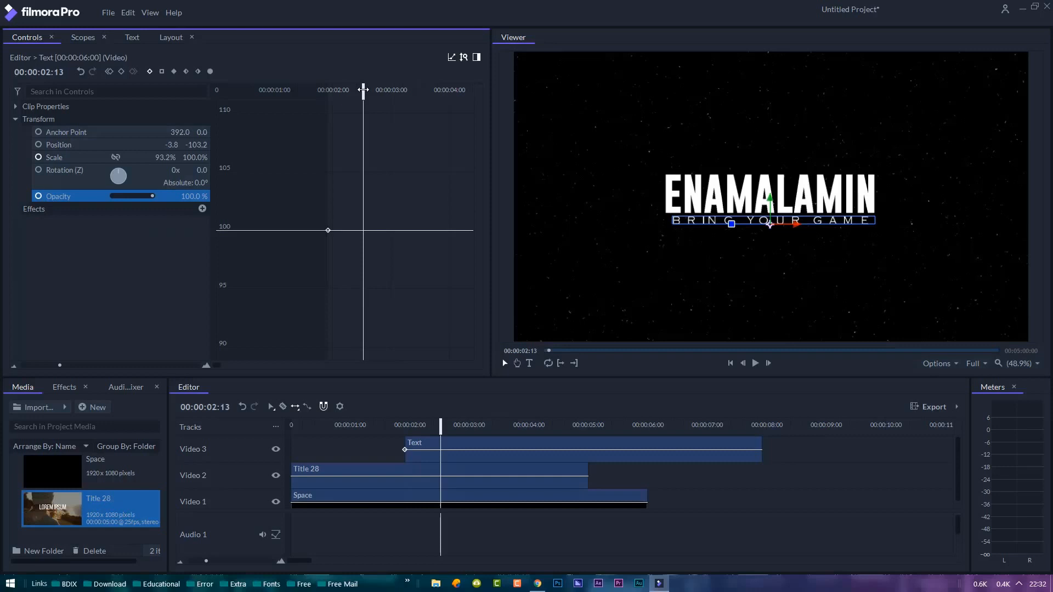
{"action": "left_click", "coordinate": [109, 72]}
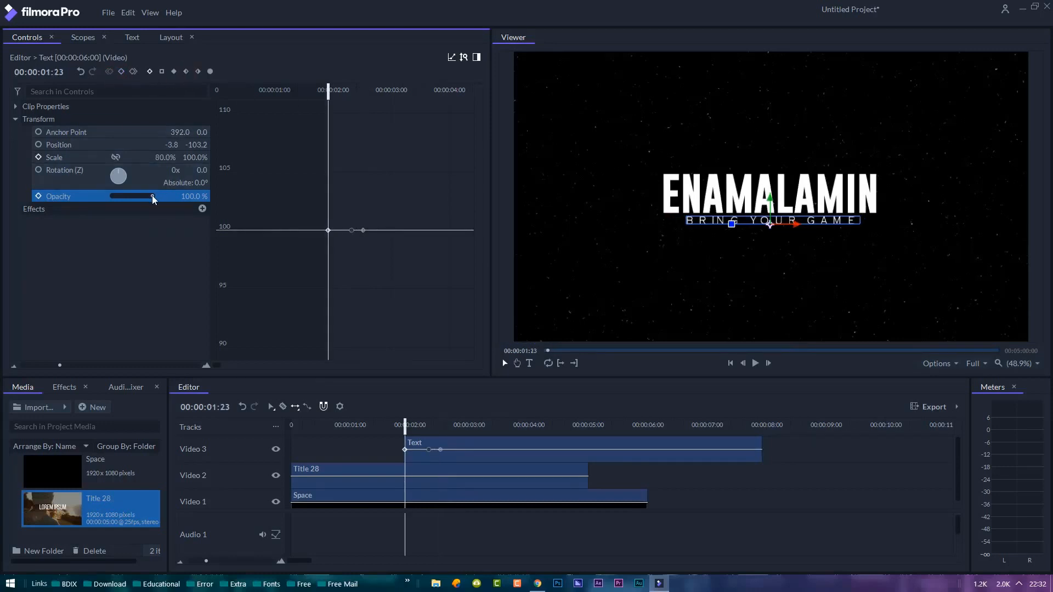
{"action": "left_click_drag", "start_coordinate": [152, 196], "coordinate": [99, 197]}
{"action": "key", "text": "space"}
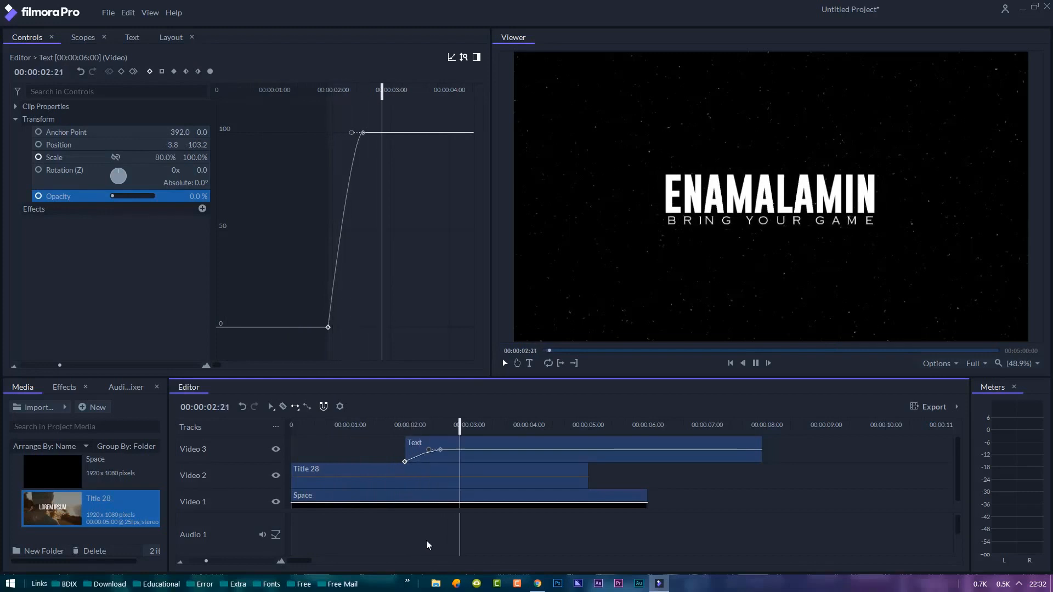
{"action": "key", "text": "space"}
- Move the Text clip to start at 1:00, then trim the Text and Space clips to end at 5:00
{"action": "left_click", "coordinate": [355, 424]}
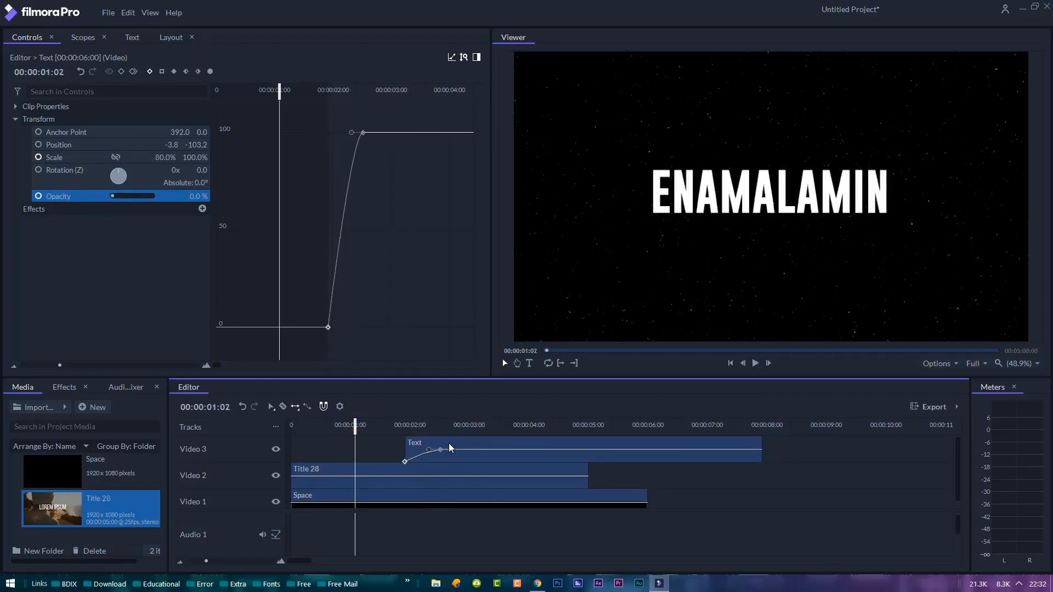
{"action": "left_click_drag", "start_coordinate": [449, 446], "coordinate": [393, 447]}
{"action": "key", "text": "space"}
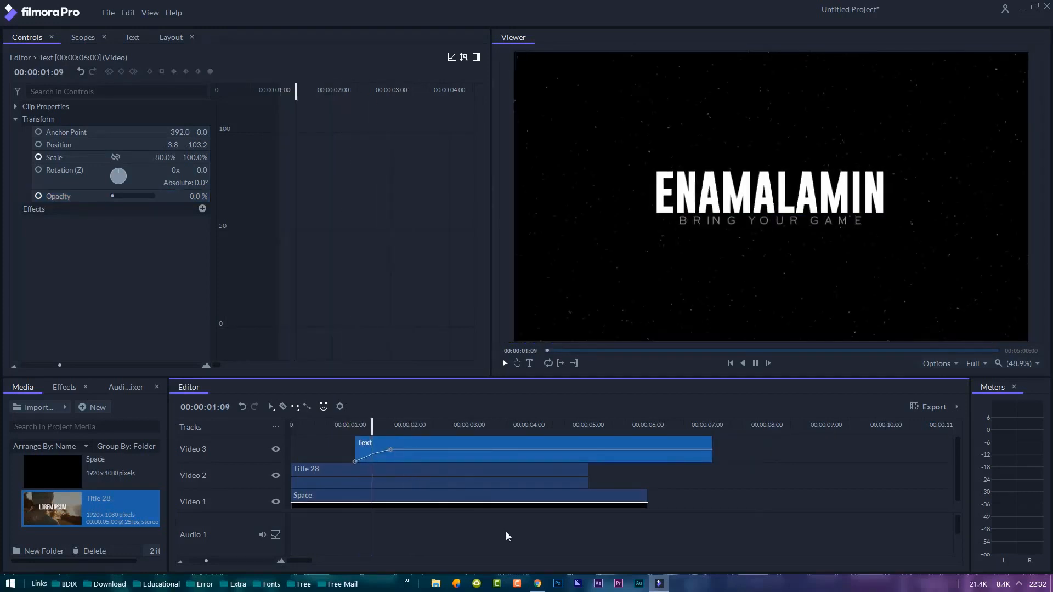
{"action": "key", "text": "Home"}
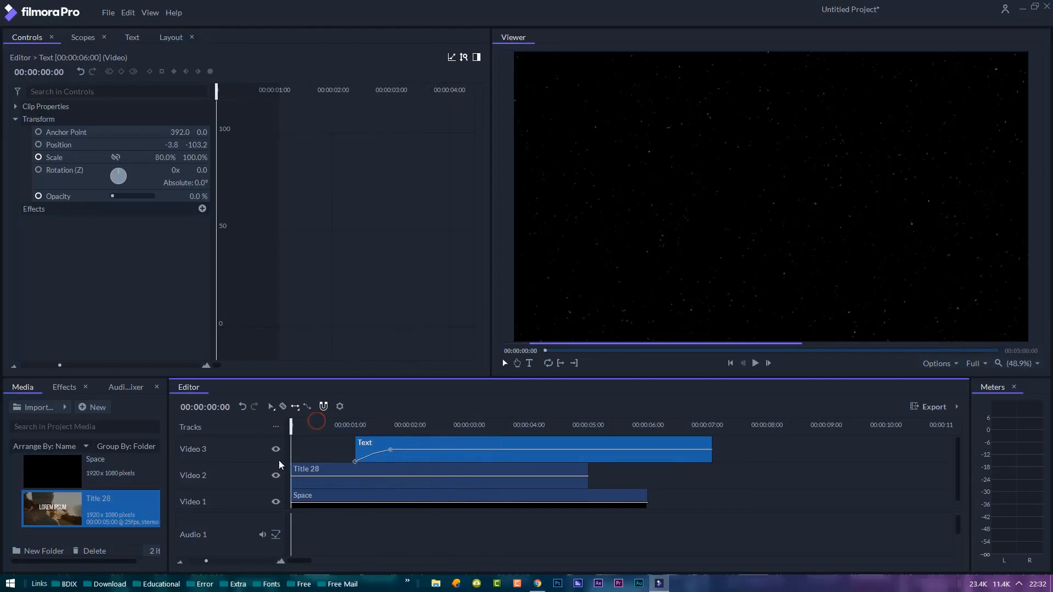
{"action": "key", "text": "space"}
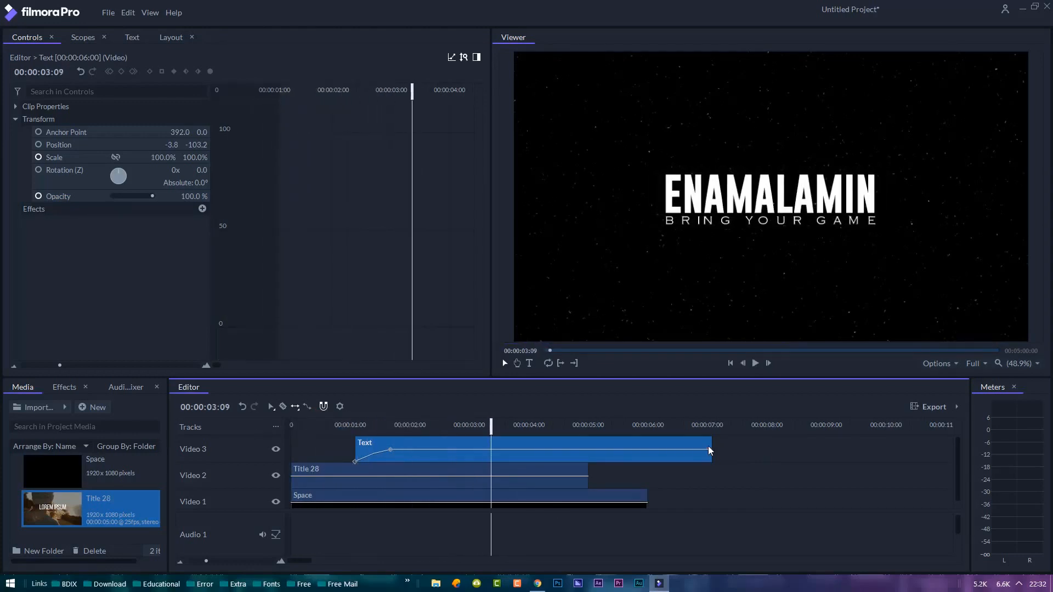
{"action": "left_click_drag", "start_coordinate": [711, 449], "coordinate": [589, 449]}
{"action": "left_click_drag", "start_coordinate": [647, 498], "coordinate": [588, 498]}
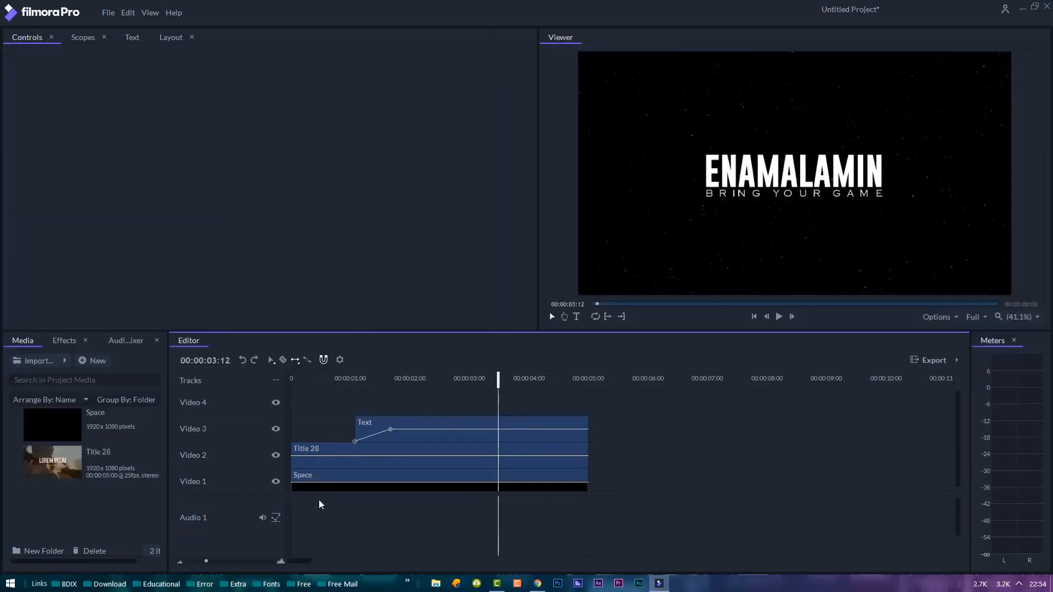
- Create a black plane named Flare, place it on Video 4 and trim it to the other clips' end
{"action": "left_click", "coordinate": [97, 361]}
{"action": "left_click", "coordinate": [122, 375]}
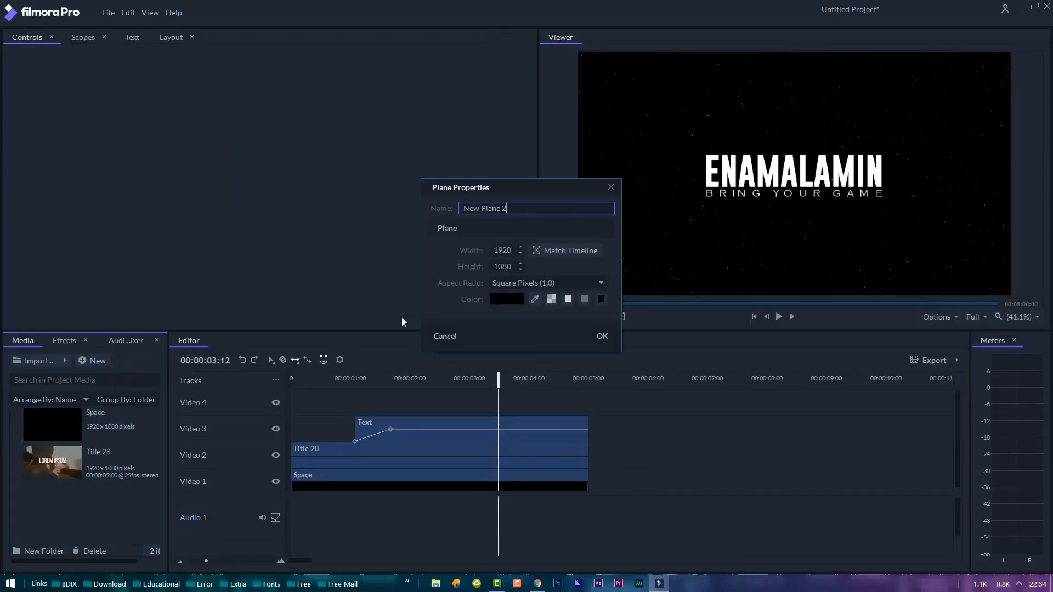
{"action": "type", "text": "Flare"}
{"action": "left_click", "coordinate": [600, 337]}
{"action": "left_click_drag", "start_coordinate": [107, 423], "coordinate": [293, 404]}
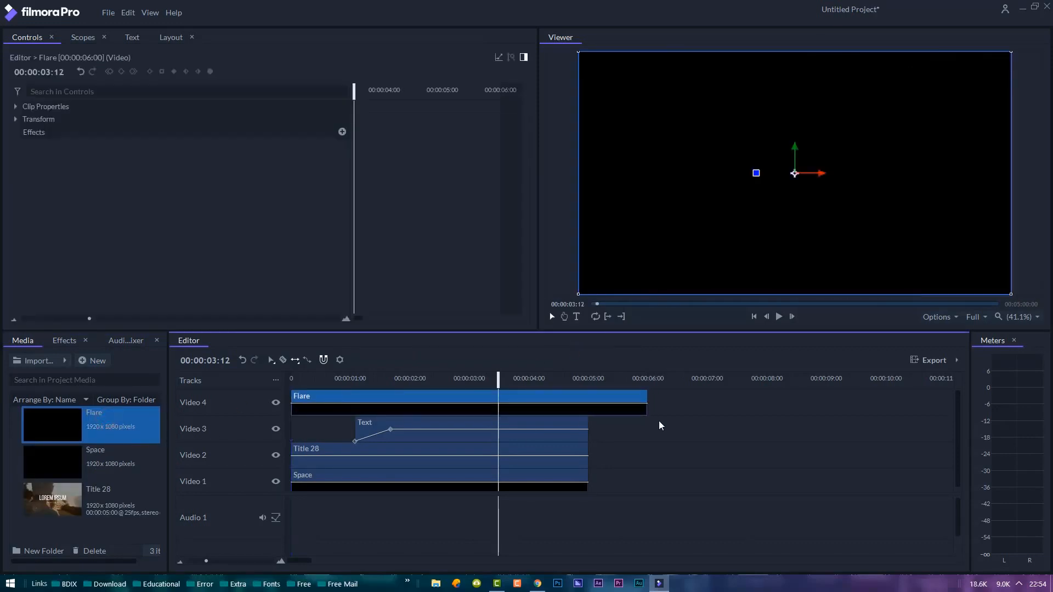
{"action": "left_click_drag", "start_coordinate": [647, 403], "coordinate": [587, 403]}
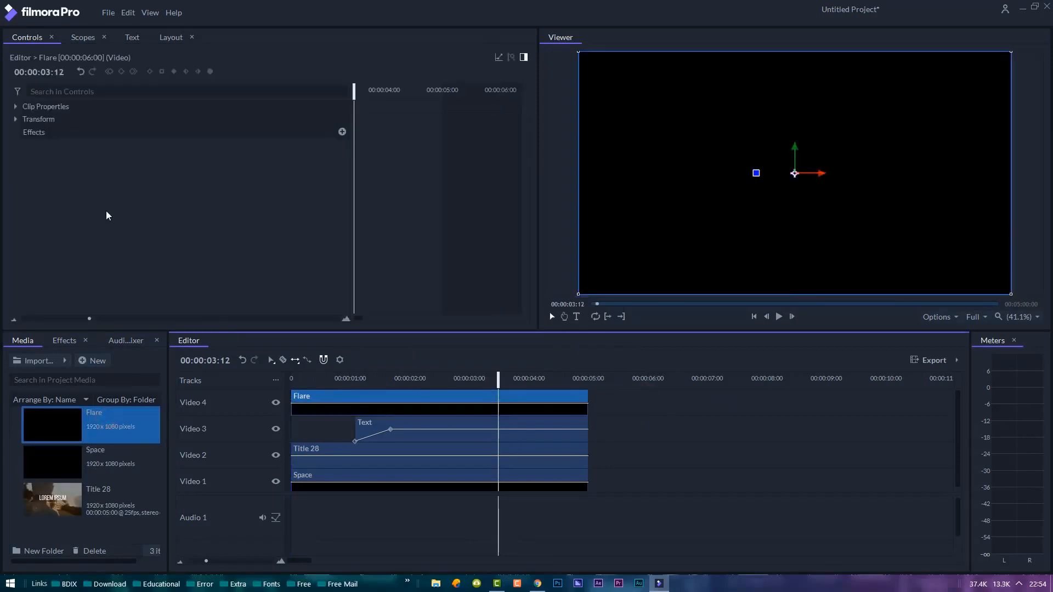
- Set the Flare plane's blend mode to Screen in Clip Properties
{"action": "left_click", "coordinate": [15, 107]}
{"action": "left_click", "coordinate": [198, 118]}
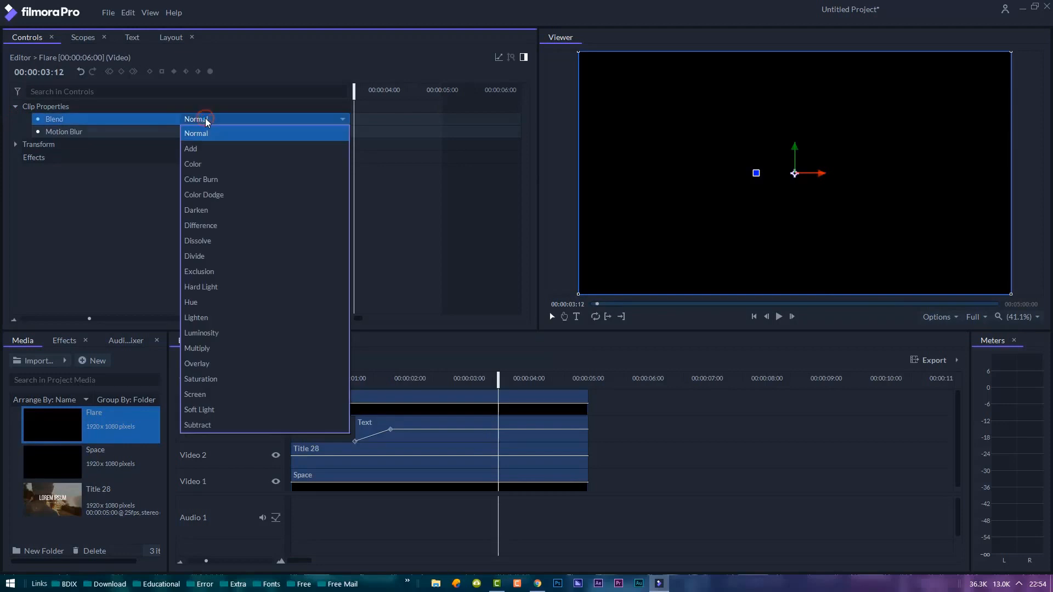
{"action": "left_click", "coordinate": [198, 394]}
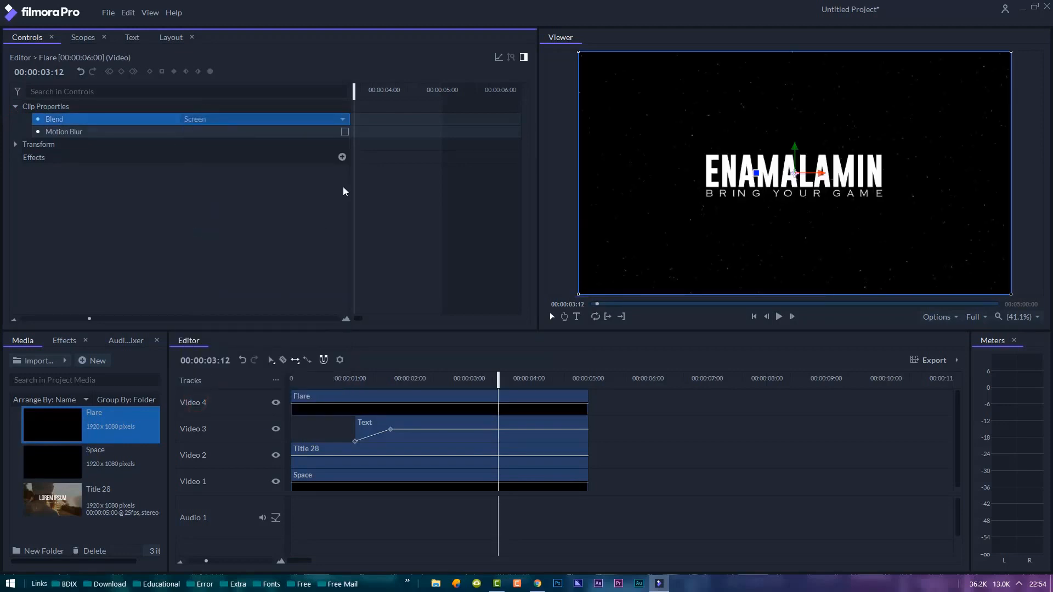
- Add a Light Flares effect set to Anamorphic enterprise with intensity 0.60
{"action": "left_click", "coordinate": [342, 157]}
{"action": "mouse_move", "coordinate": [372, 356]}
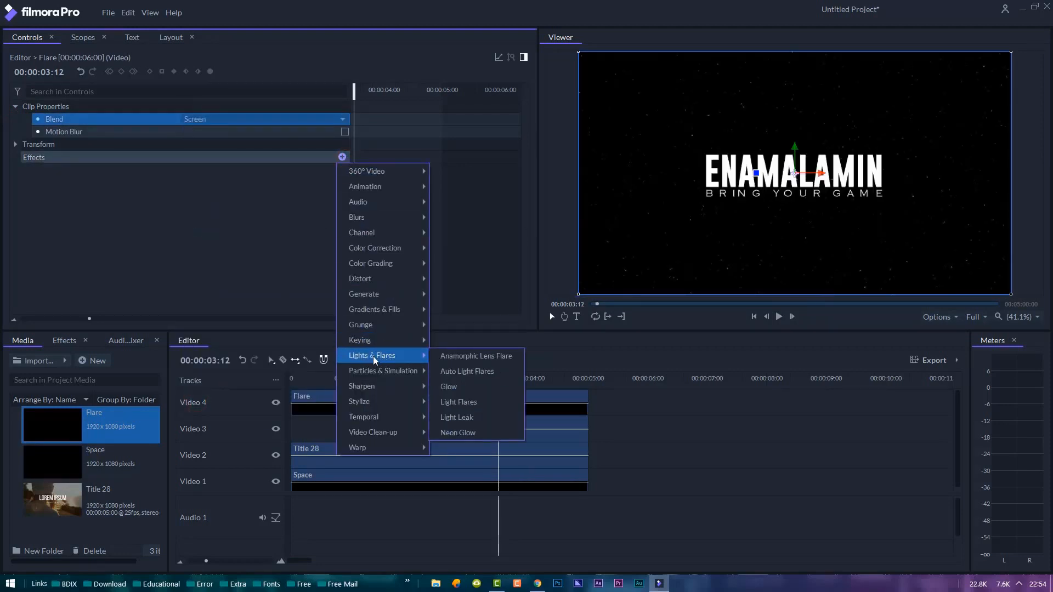
{"action": "left_click", "coordinate": [459, 401]}
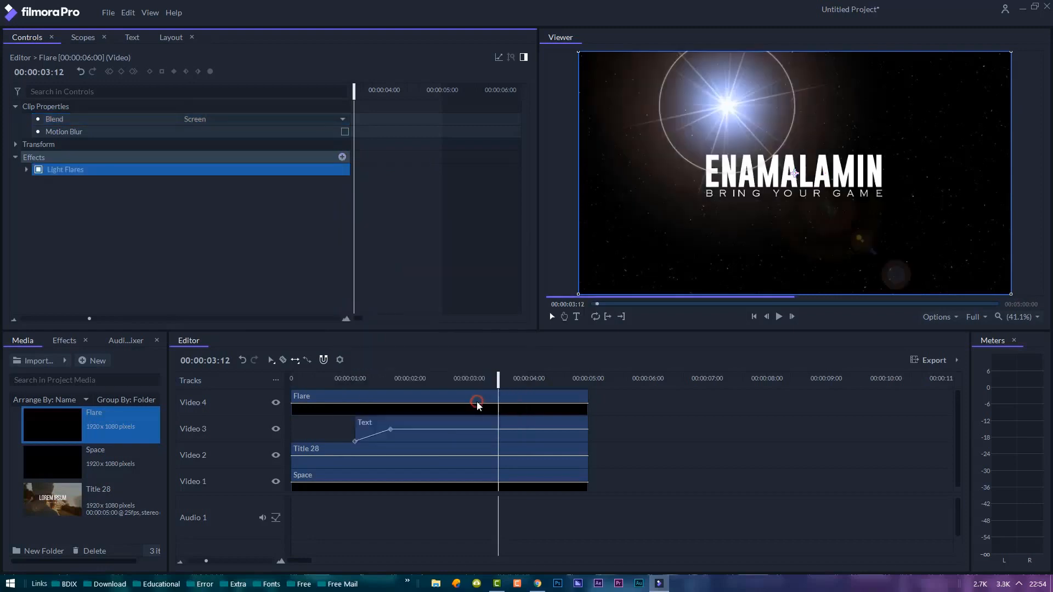
{"action": "left_click", "coordinate": [27, 169]}
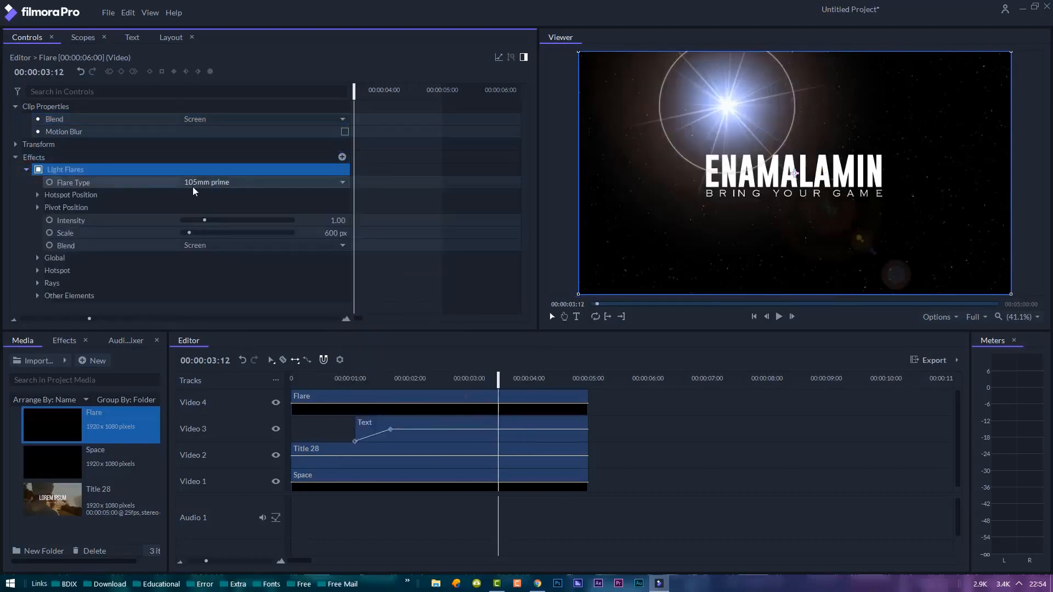
{"action": "left_click", "coordinate": [218, 183]}
{"action": "left_click", "coordinate": [220, 242]}
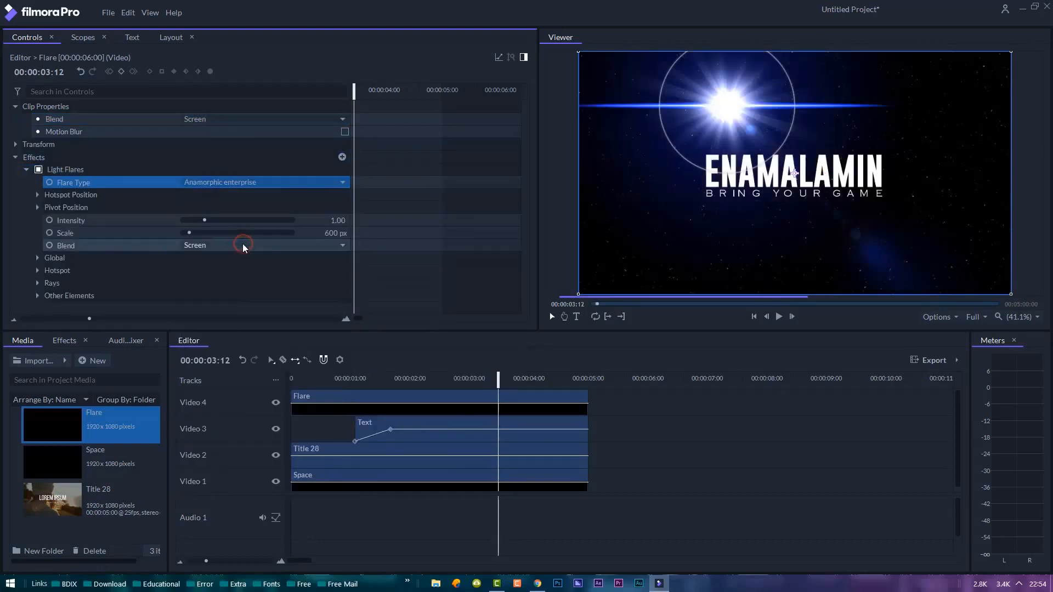
{"action": "left_click_drag", "start_coordinate": [198, 223], "coordinate": [194, 223]}
- Tint the flare's hue purple, dim hotspot and rays, set Length Scale 0.50 and Width Scale 0.90
{"action": "left_click", "coordinate": [37, 257]}
{"action": "scroll", "coordinate": [123, 247], "scroll_direction": "down", "scroll_amount": 2}
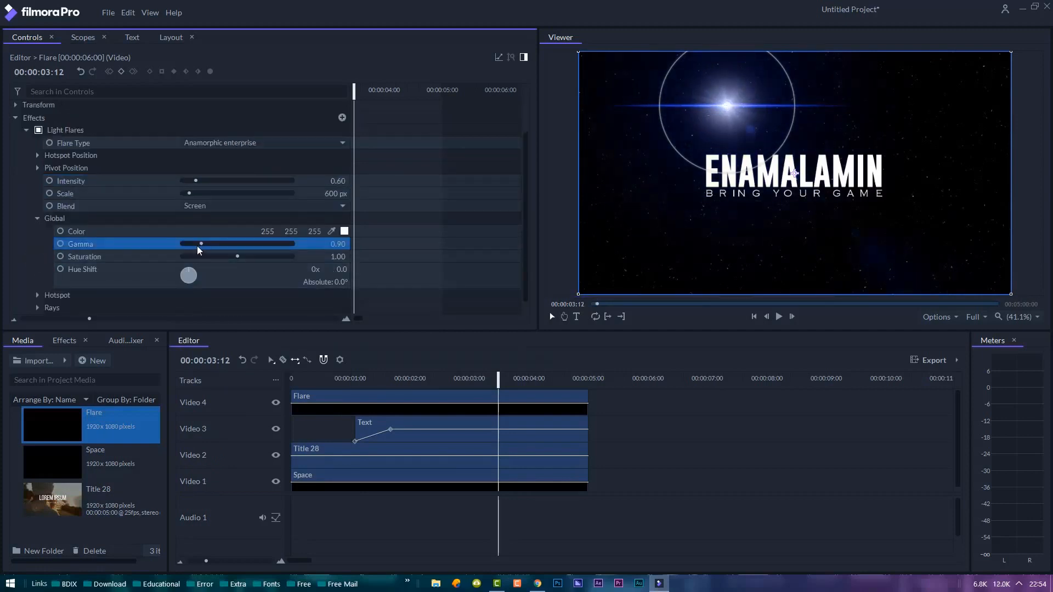
{"action": "left_click_drag", "start_coordinate": [189, 276], "coordinate": [184, 285]}
{"action": "left_click", "coordinate": [38, 295]}
{"action": "left_click_drag", "start_coordinate": [195, 293], "coordinate": [197, 293]}
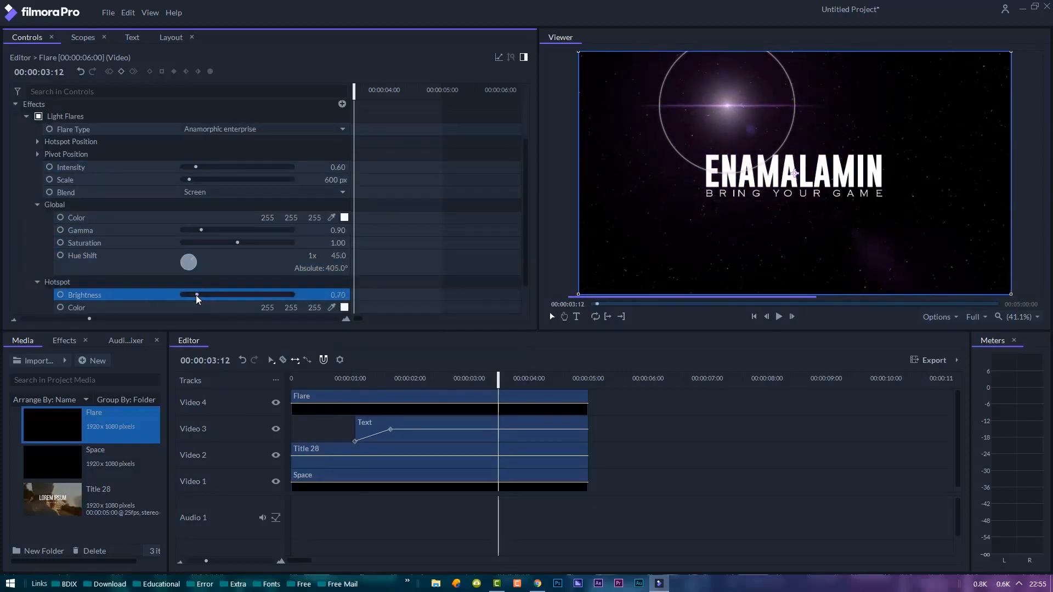
{"action": "scroll", "coordinate": [195, 271], "scroll_direction": "down", "scroll_amount": 3}
{"action": "left_click_drag", "start_coordinate": [197, 235], "coordinate": [197, 236]}
{"action": "left_click_drag", "start_coordinate": [194, 283], "coordinate": [189, 298]}
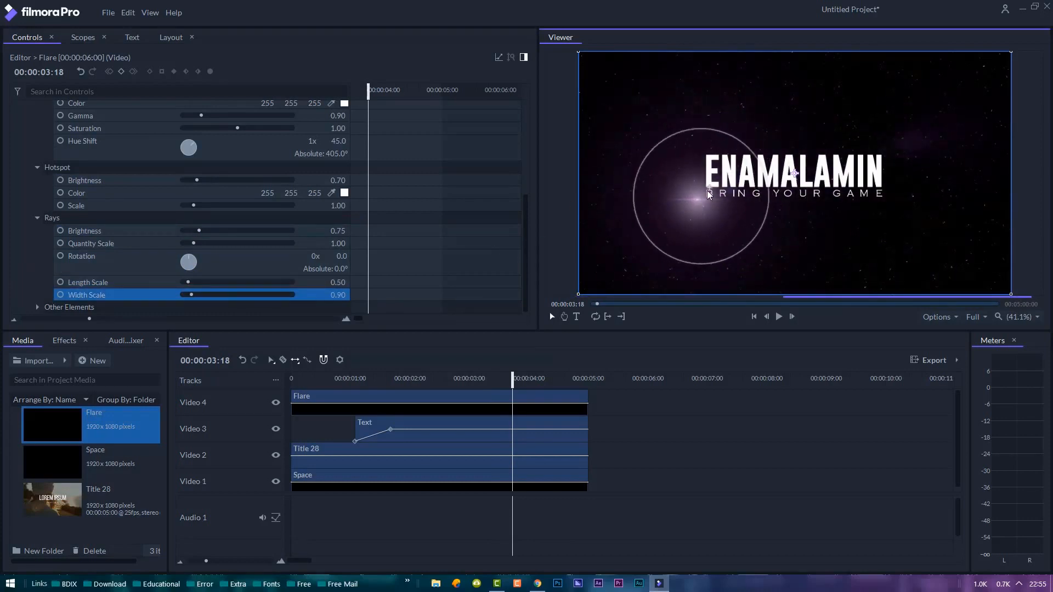
{"action": "left_click_drag", "start_coordinate": [512, 378], "coordinate": [353, 377]}
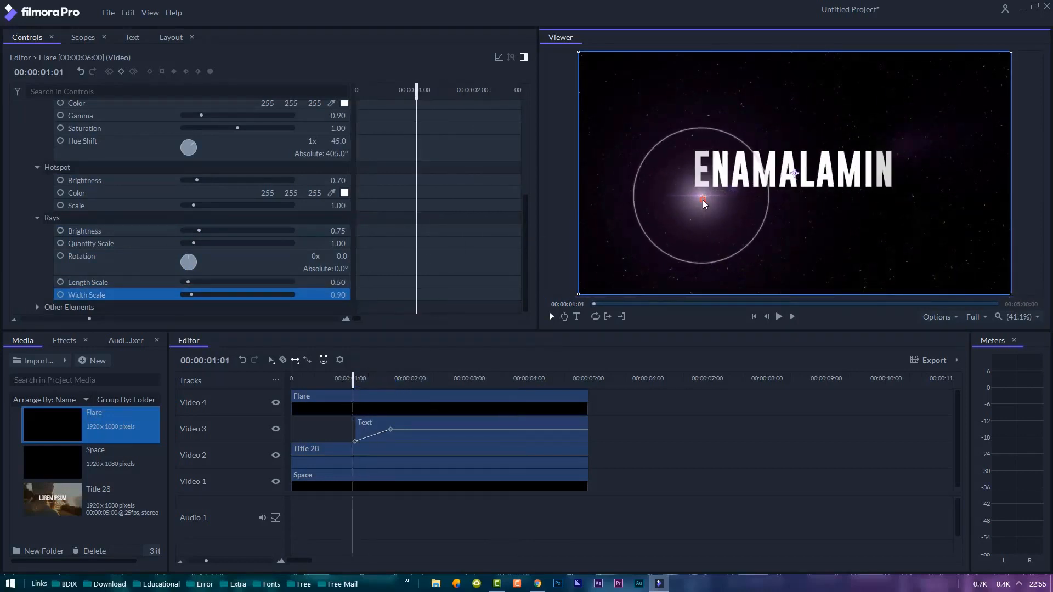
{"action": "scroll", "coordinate": [160, 188], "scroll_direction": "up", "scroll_amount": 5}
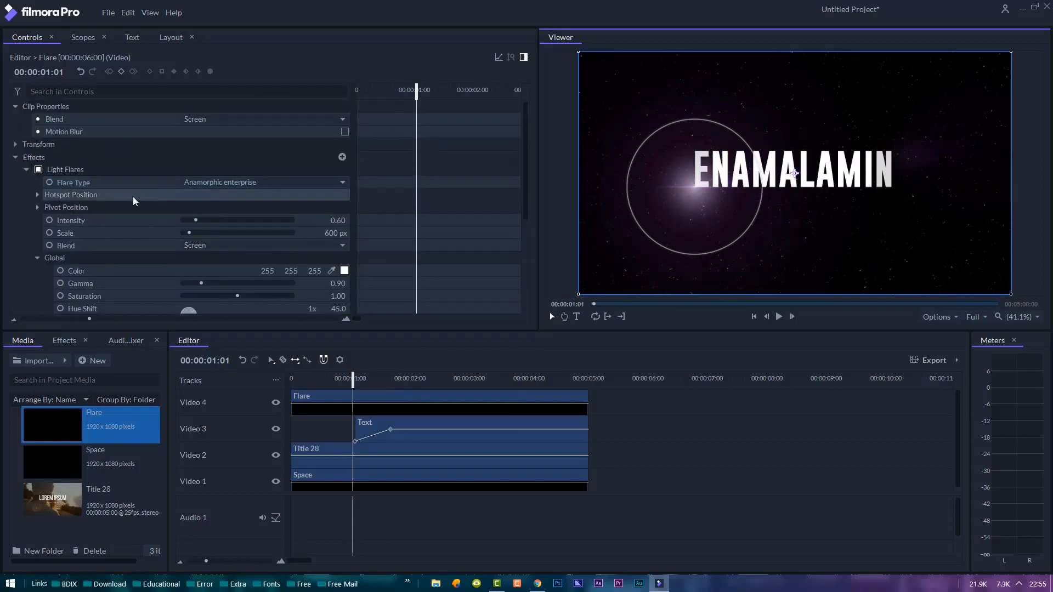
- Keyframe Hotspot Center from -444, -60 at 00:00:01:01 to -401, 79 at 00:00:02:00 and preview
{"action": "left_click", "coordinate": [74, 195]}
{"action": "left_click", "coordinate": [38, 195]}
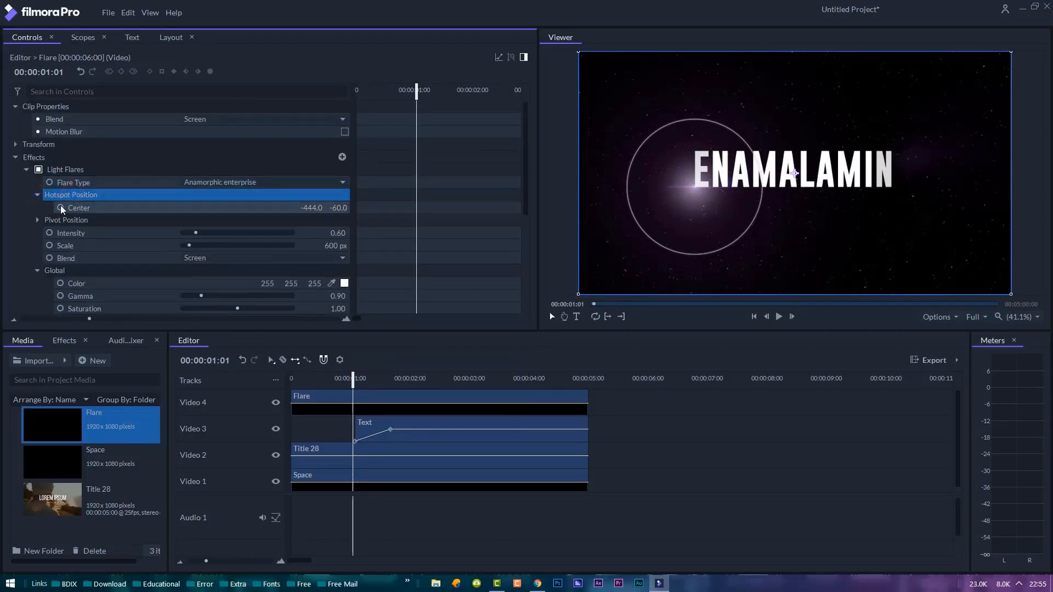
{"action": "left_click", "coordinate": [60, 208]}
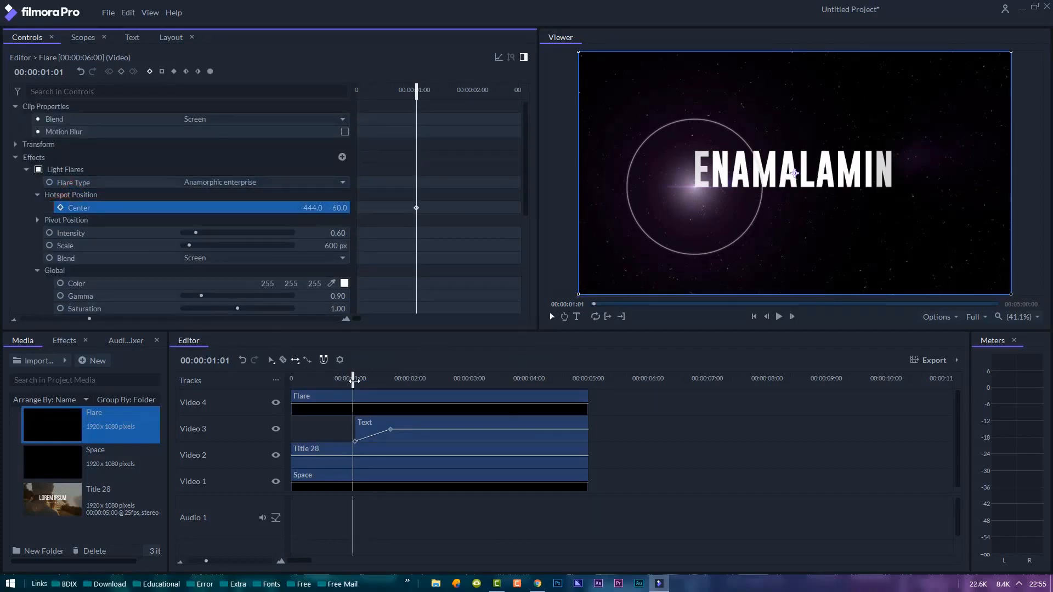
{"action": "mouse_move", "coordinate": [353, 381]}
{"action": "left_mouse_down"}
{"action": "mouse_move", "coordinate": [440, 386]}
{"action": "mouse_move", "coordinate": [410, 382]}
{"action": "left_mouse_up"}
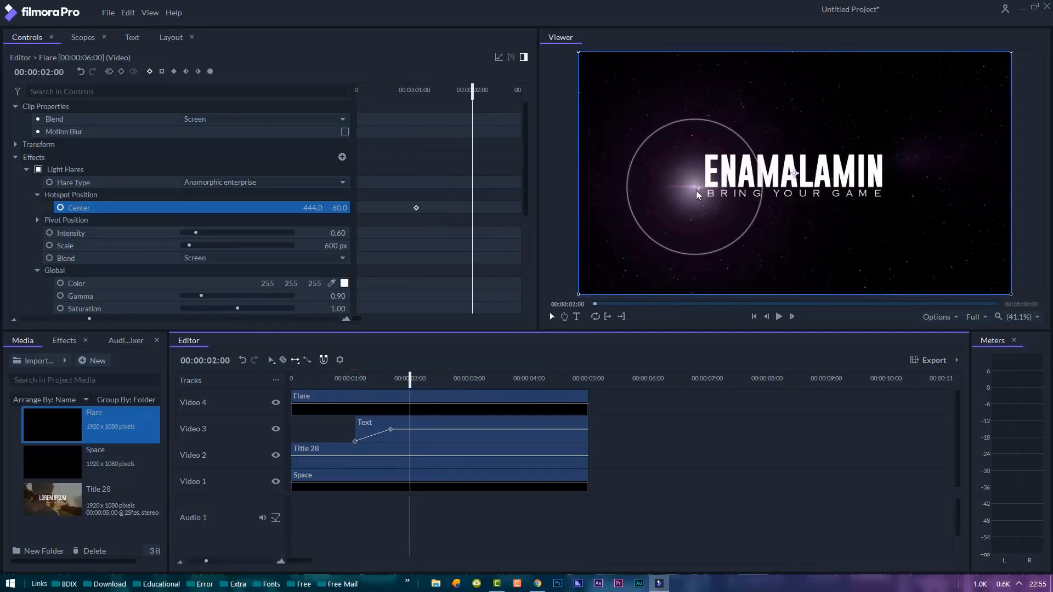
{"action": "left_click_drag", "start_coordinate": [696, 194], "coordinate": [706, 162]}
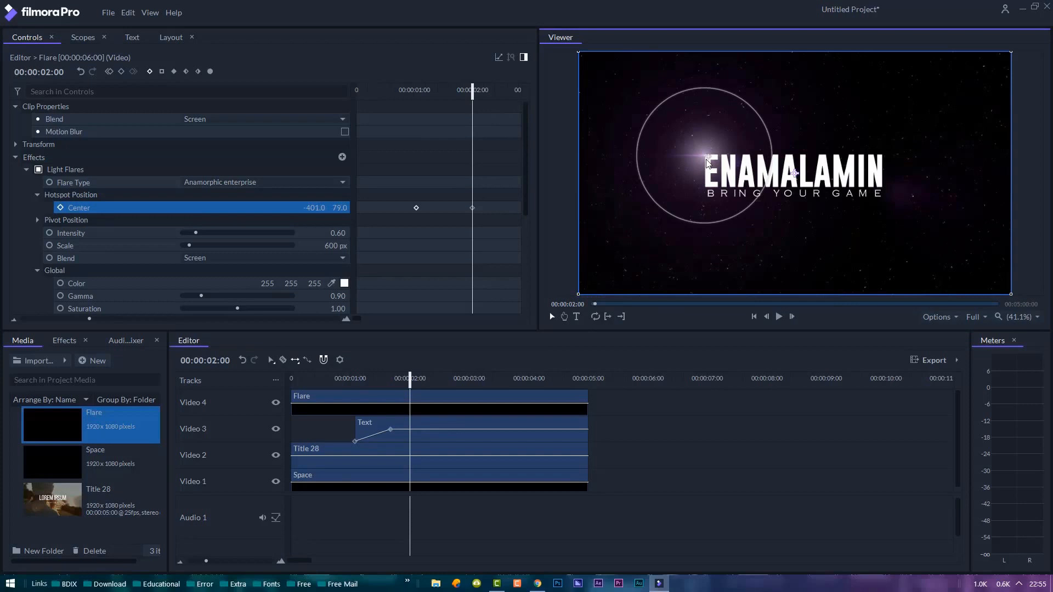
{"action": "left_click_drag", "start_coordinate": [410, 380], "coordinate": [336, 386]}
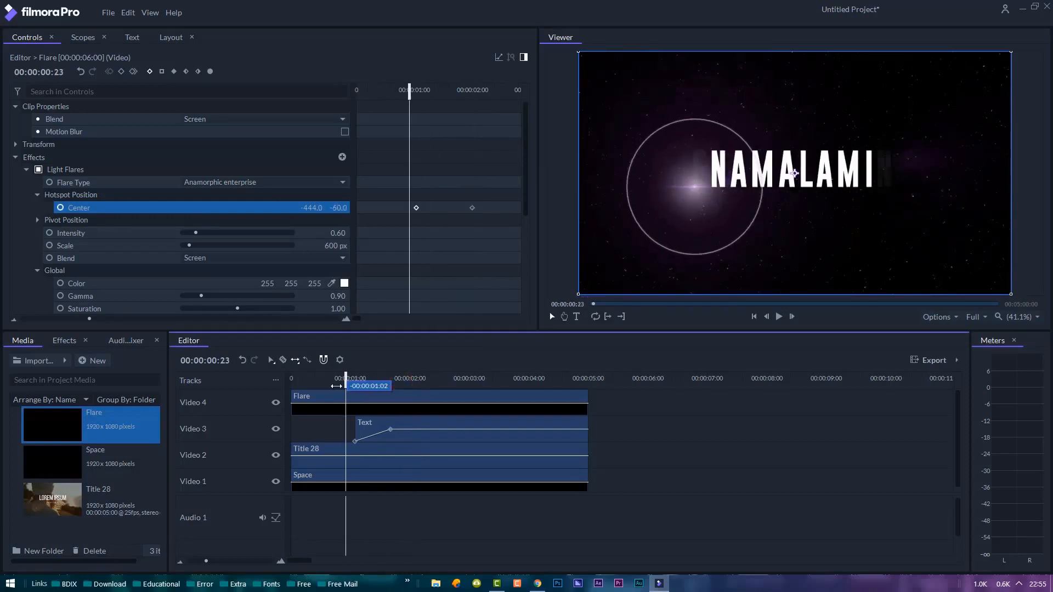
{"action": "key", "text": "space"}
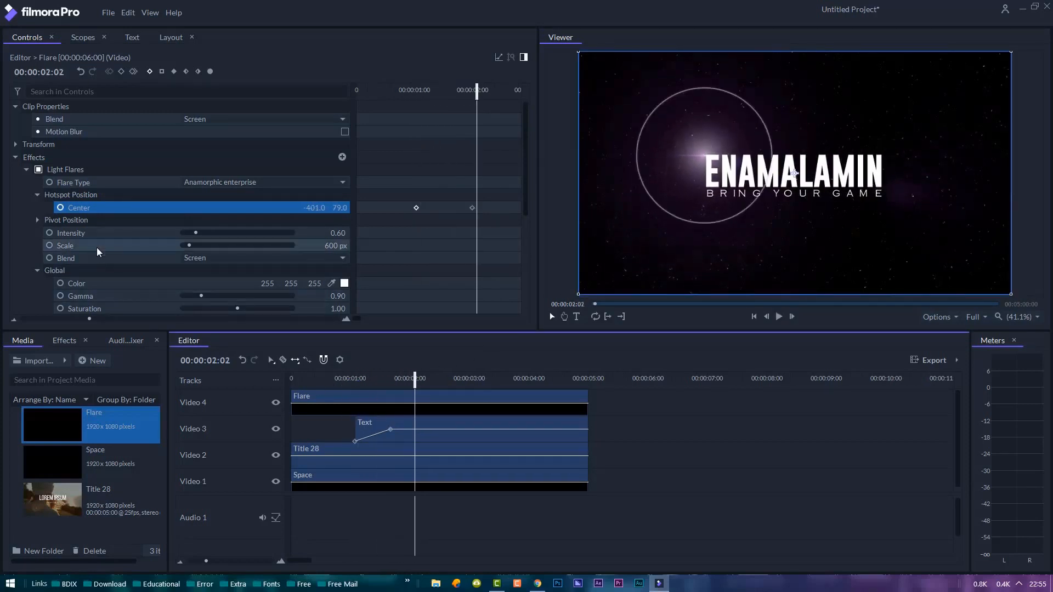
- Keyframe flare Intensity 0.00 at 00:00:01:01 rising to 0.70 at 00:00:01:14
{"action": "left_click", "coordinate": [82, 233]}
{"action": "mouse_move", "coordinate": [476, 91]}
{"action": "left_mouse_down"}
{"action": "mouse_move", "coordinate": [419, 107]}
{"action": "mouse_move", "coordinate": [472, 96]}
{"action": "left_mouse_up"}
{"action": "left_click", "coordinate": [50, 233]}
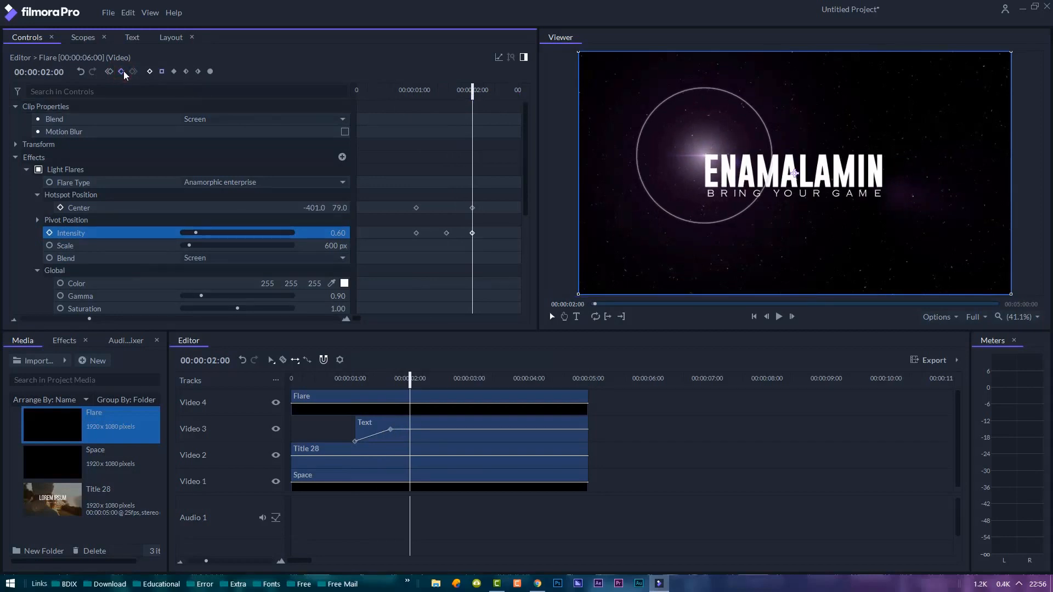
{"action": "left_click", "coordinate": [110, 72]}
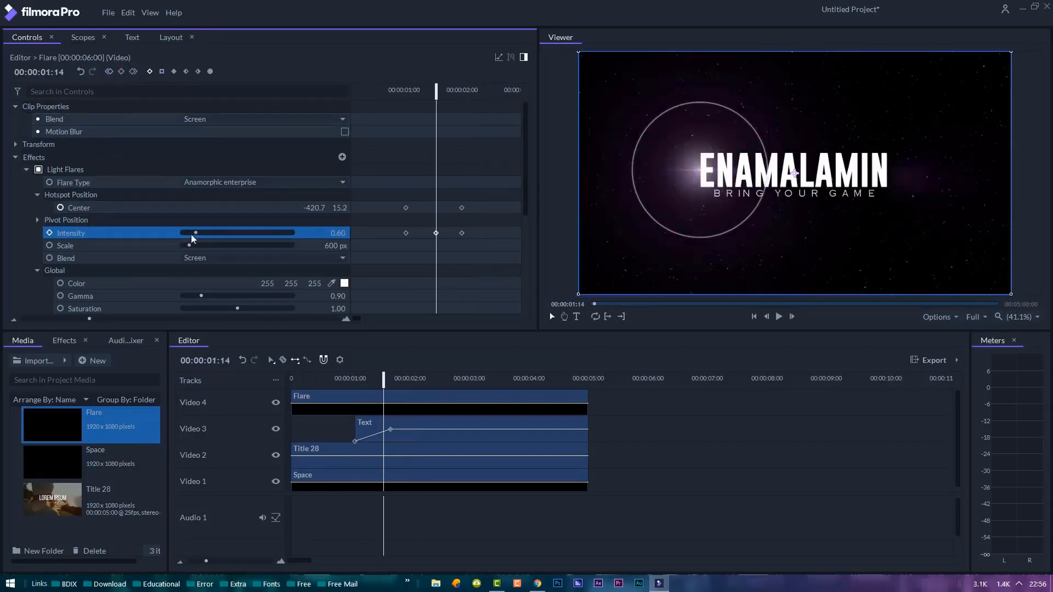
{"action": "left_click_drag", "start_coordinate": [194, 233], "coordinate": [198, 234]}
{"action": "left_click", "coordinate": [109, 72]}
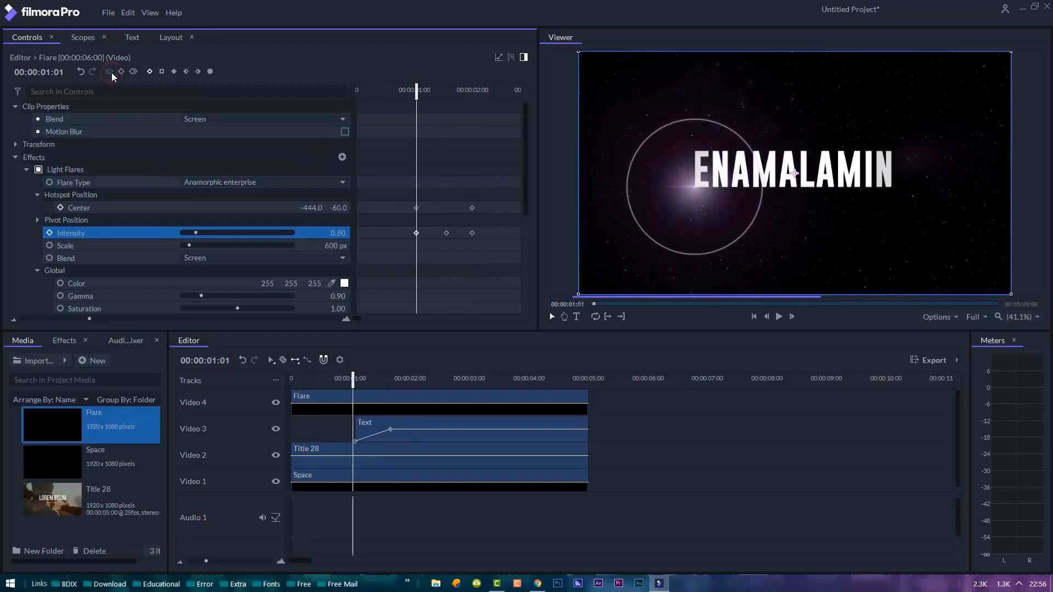
- Give the middle and last intensity keyframes Smooth temporal interpolation and play back the result
{"action": "right_click", "coordinate": [446, 233]}
{"action": "mouse_move", "coordinate": [496, 396]}
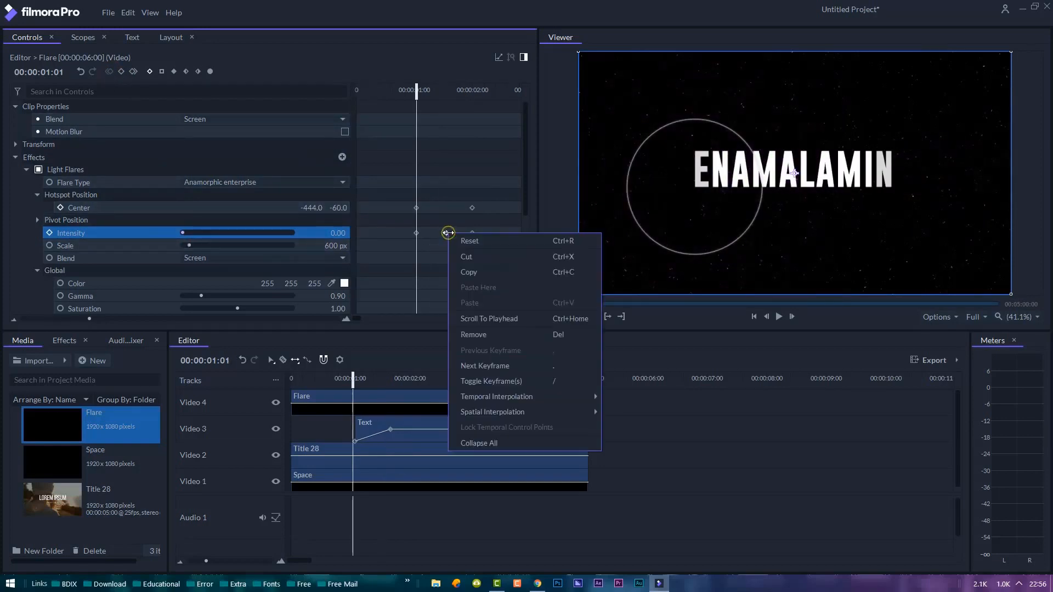
{"action": "left_click", "coordinate": [634, 413]}
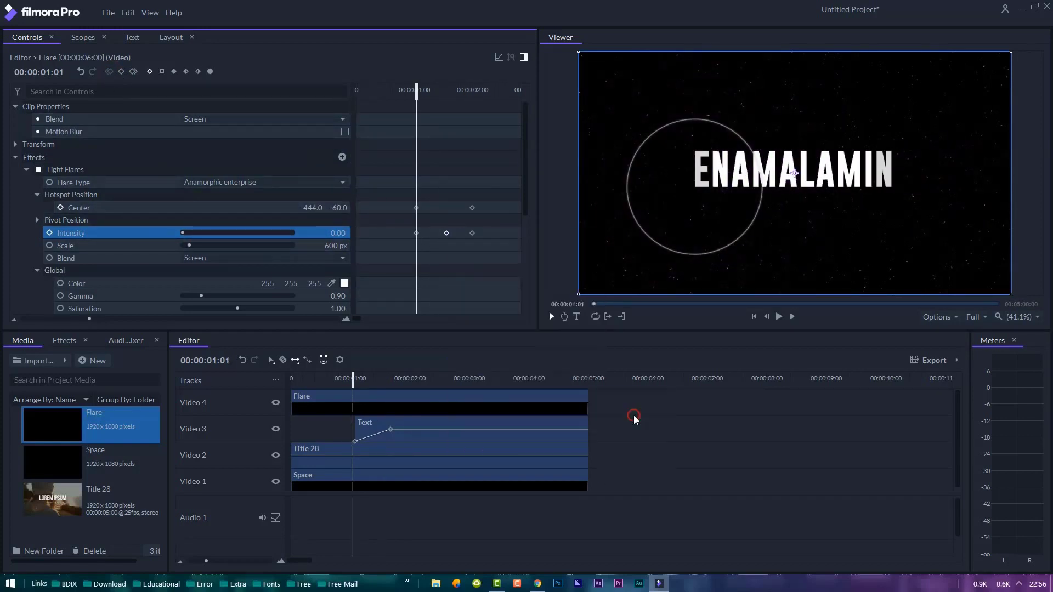
{"action": "right_click", "coordinate": [472, 234]}
{"action": "left_click", "coordinate": [644, 414]}
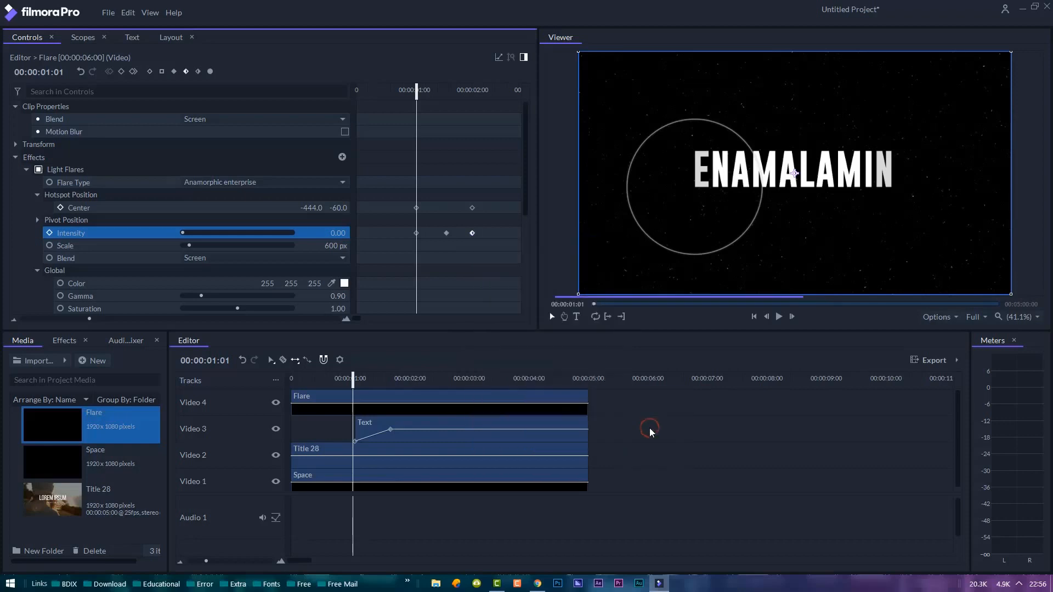
{"action": "key", "text": "Home"}
{"action": "key", "text": "space"}
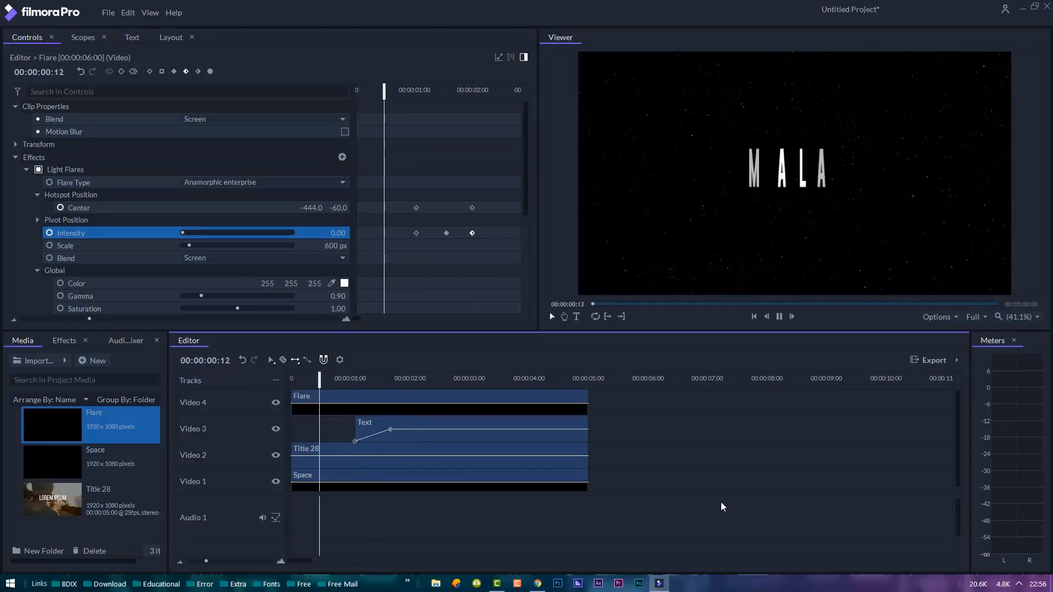
{"action": "key", "text": "space"}
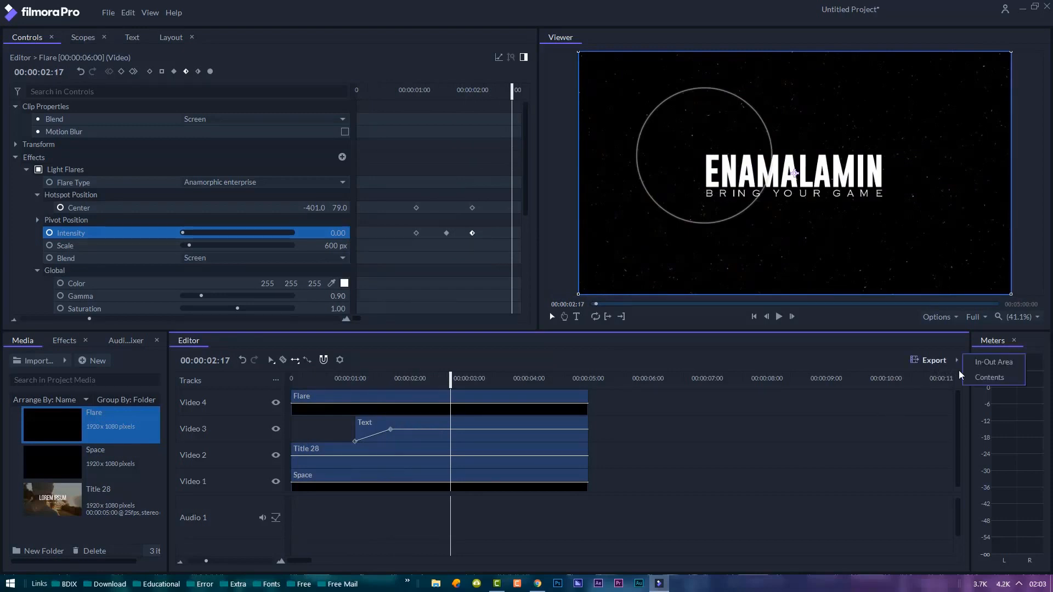
- Export Contents as Cinematic Text II.mp4 with the YouTube 1080p HD preset, then minimize to the desktop
{"action": "left_click", "coordinate": [990, 378]}
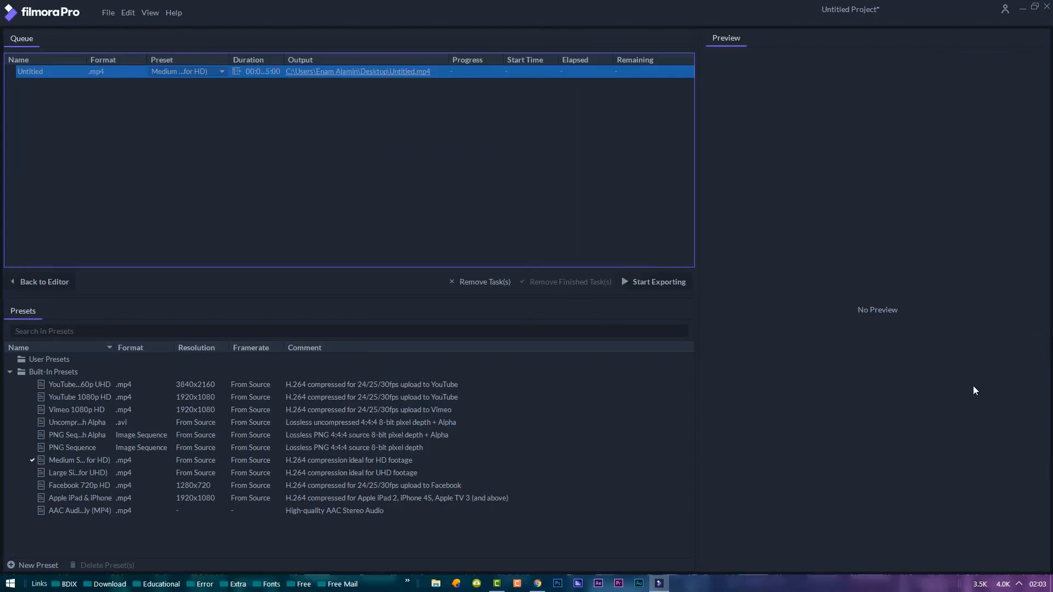
{"action": "left_click", "coordinate": [191, 72]}
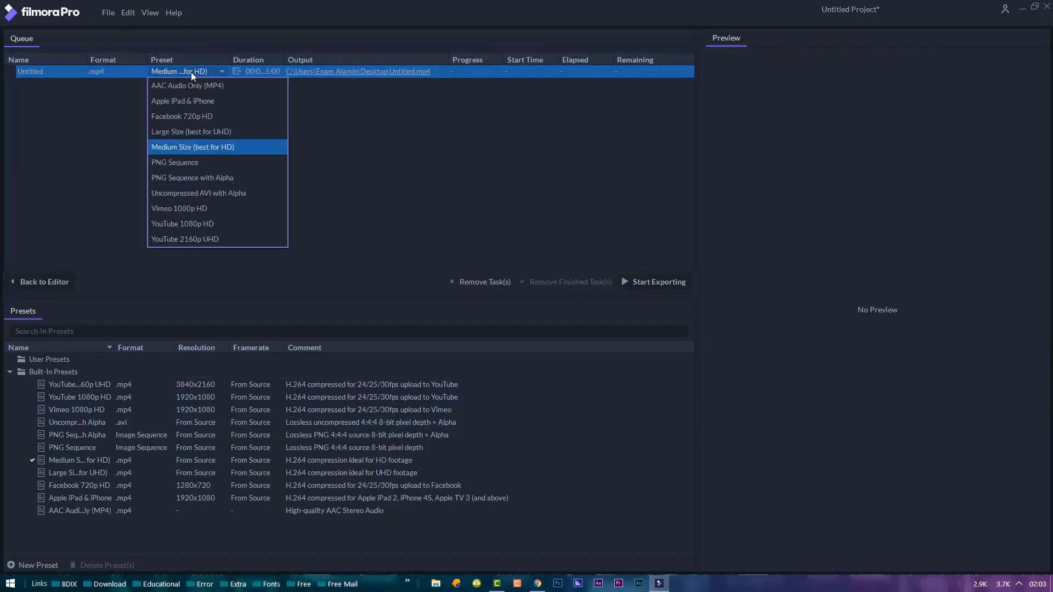
{"action": "left_click", "coordinate": [205, 224]}
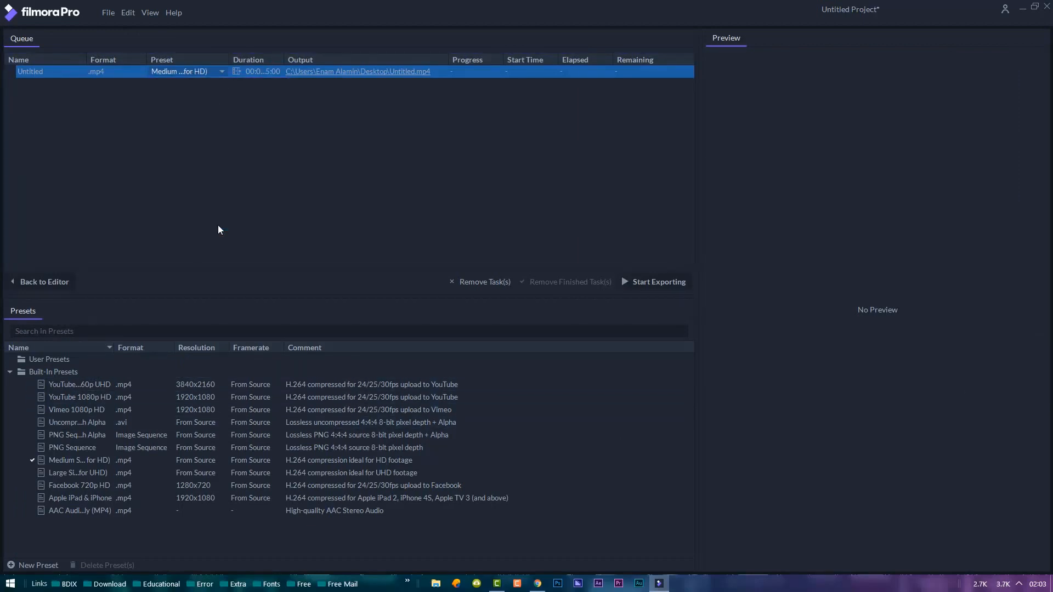
{"action": "left_click", "coordinate": [383, 74]}
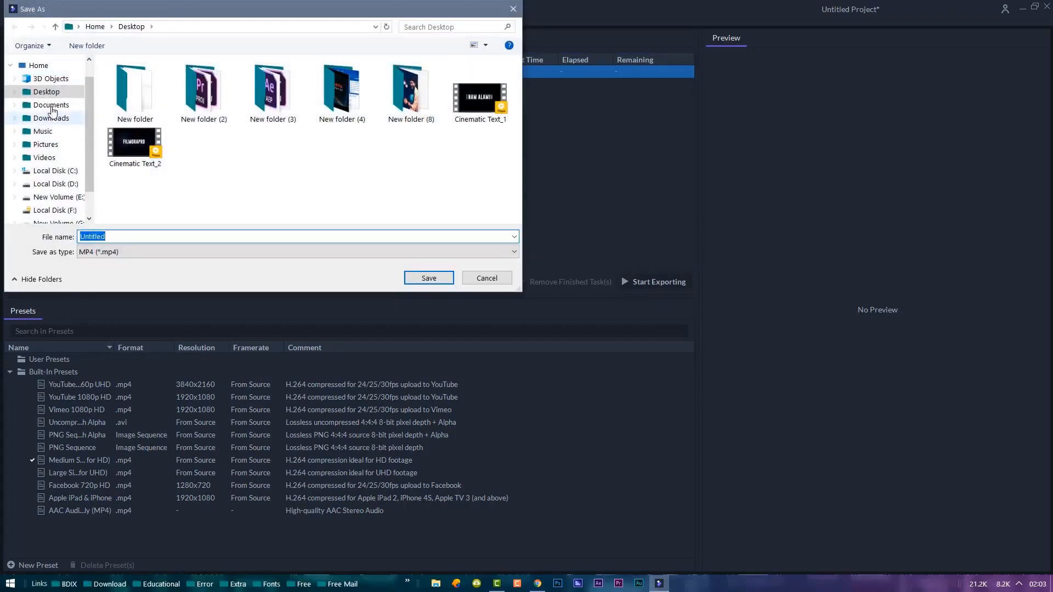
{"action": "type", "text": "Cinem"}
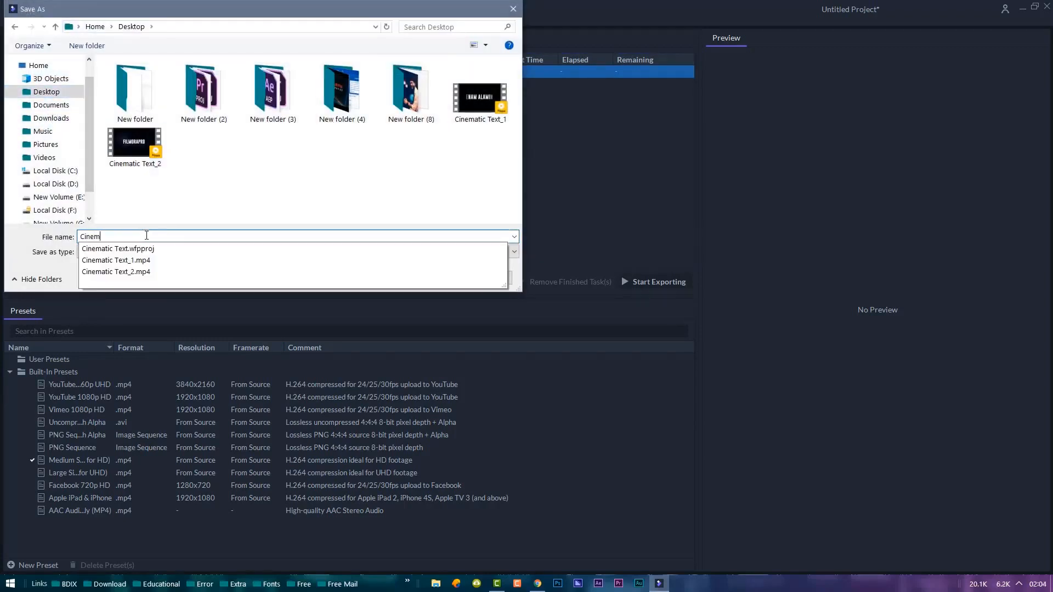
{"action": "type", "text": " II"}
{"action": "key", "text": "Return"}
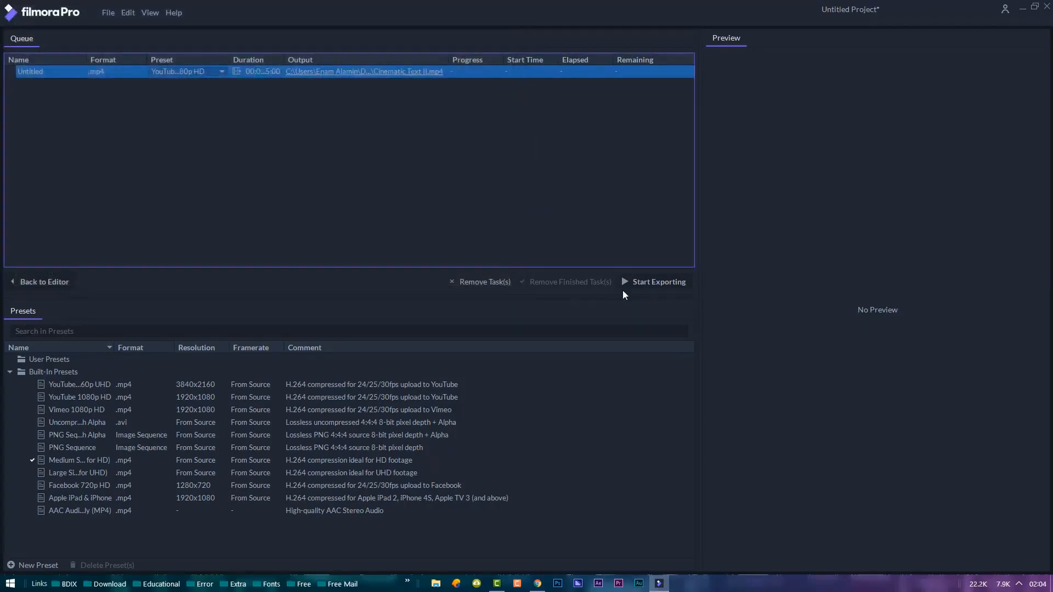
{"action": "left_click", "coordinate": [656, 284]}
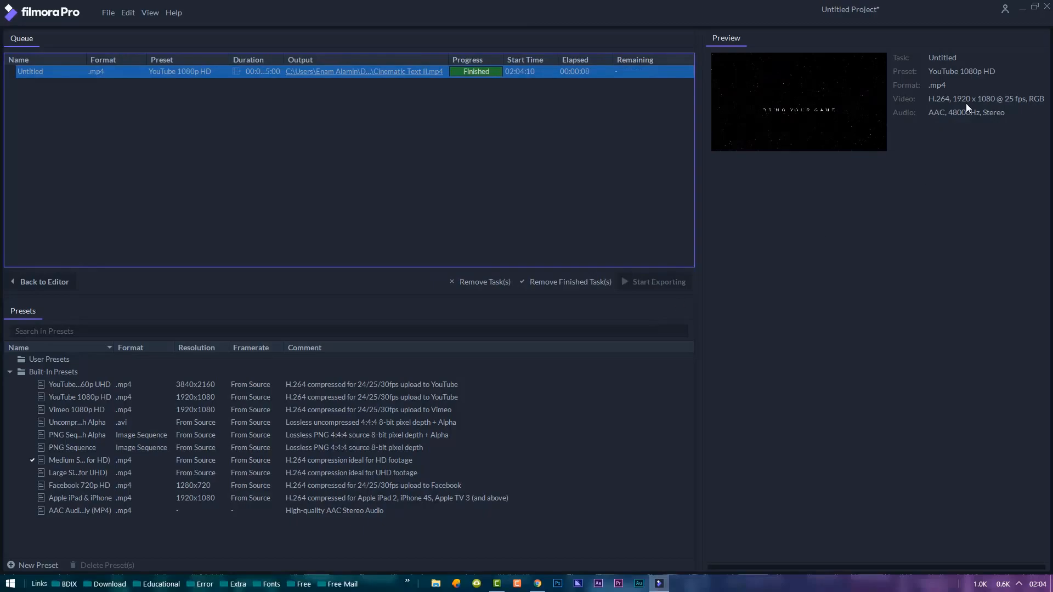
{"action": "left_click", "coordinate": [1021, 10]}
- Drag the Cinematic Text II file icon to a new spot on the desktop
{"action": "left_click_drag", "start_coordinate": [17, 359], "coordinate": [390, 261]}
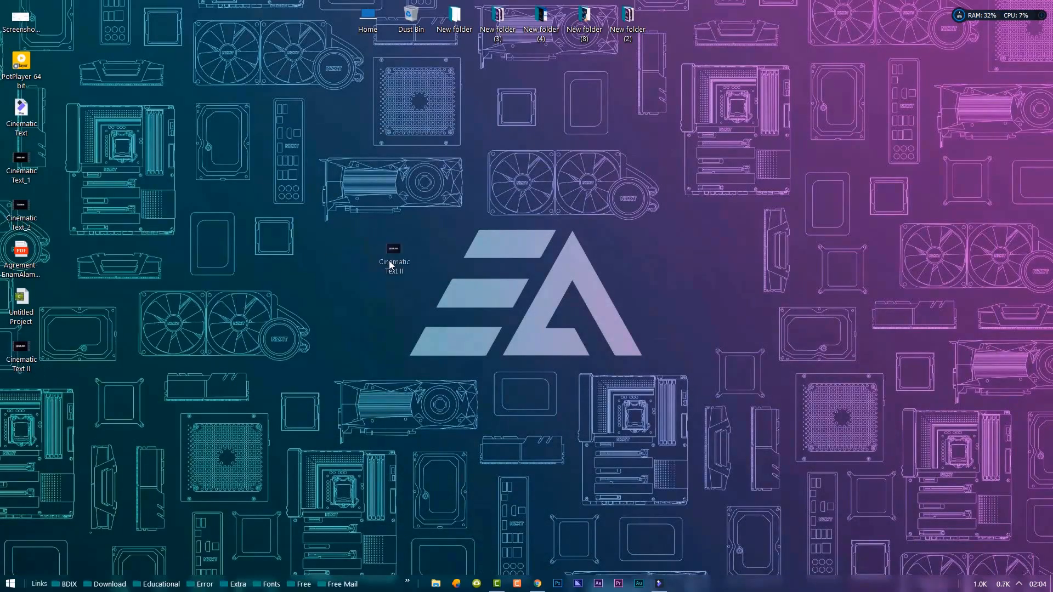